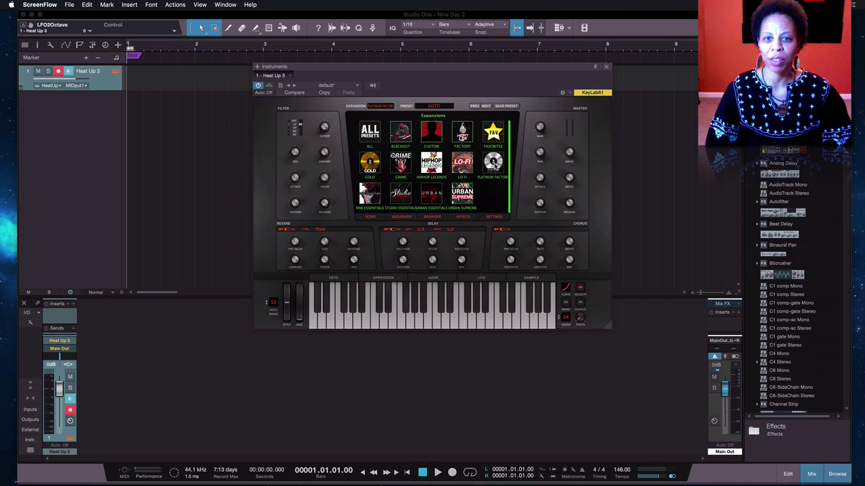
click(497, 166)
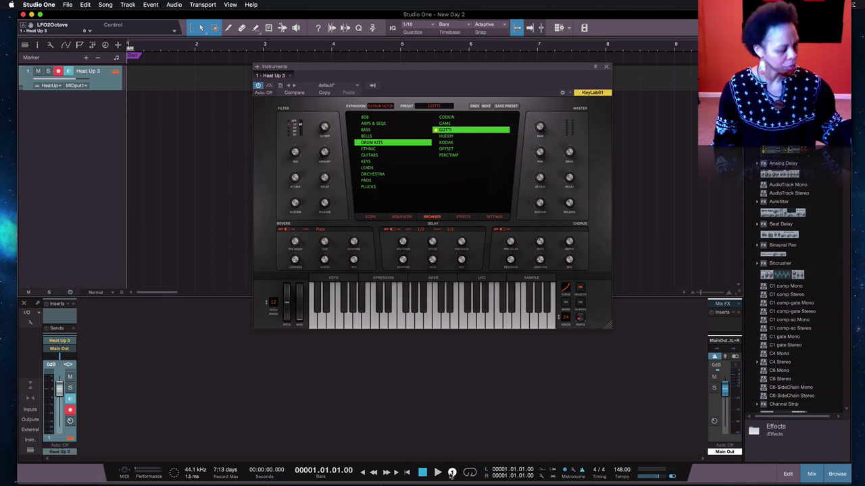
- Record a roughly eight-bar Gotti drum part onto the Heat Up 3 track
click(452, 473)
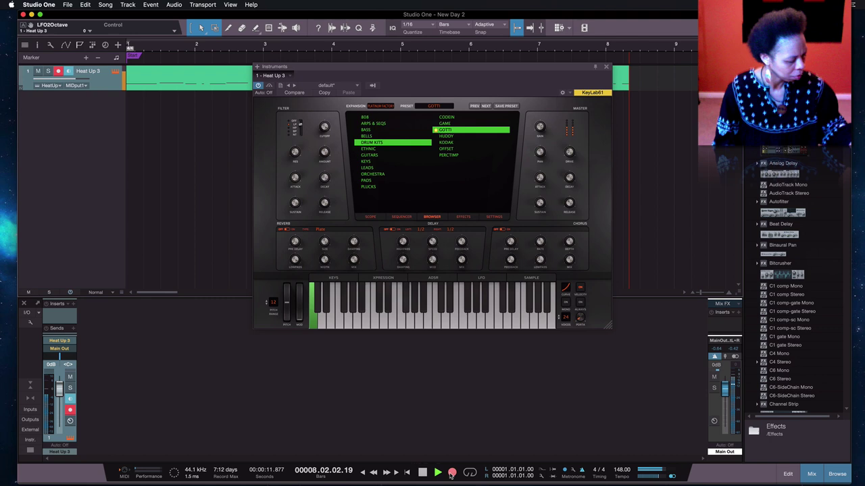
key(space)
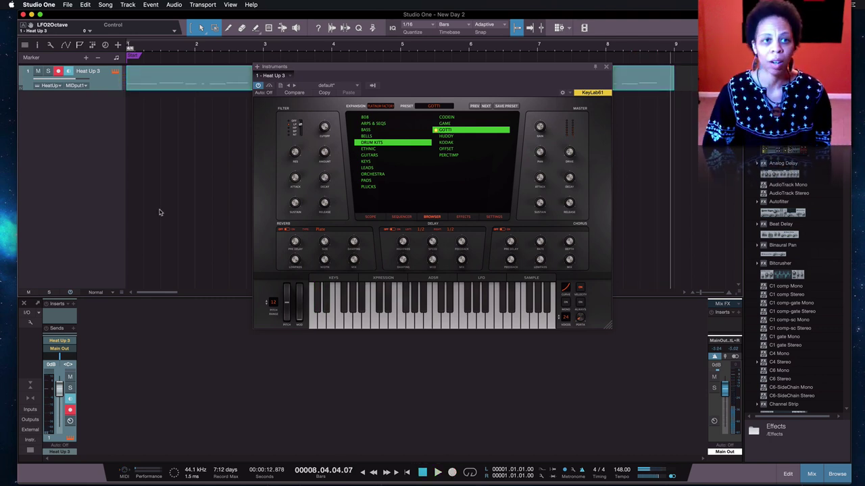
- Play back the recorded Gotti drum notes from the piano roll, up to about bar eight
double_click(204, 88)
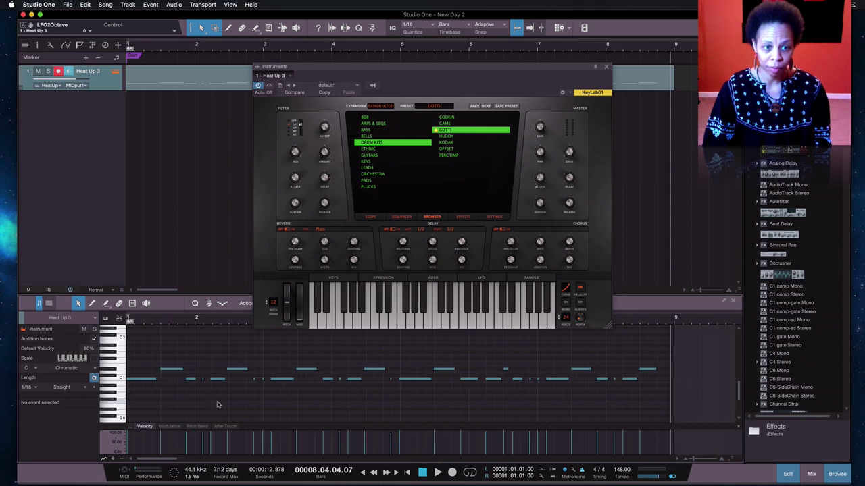
key(space)
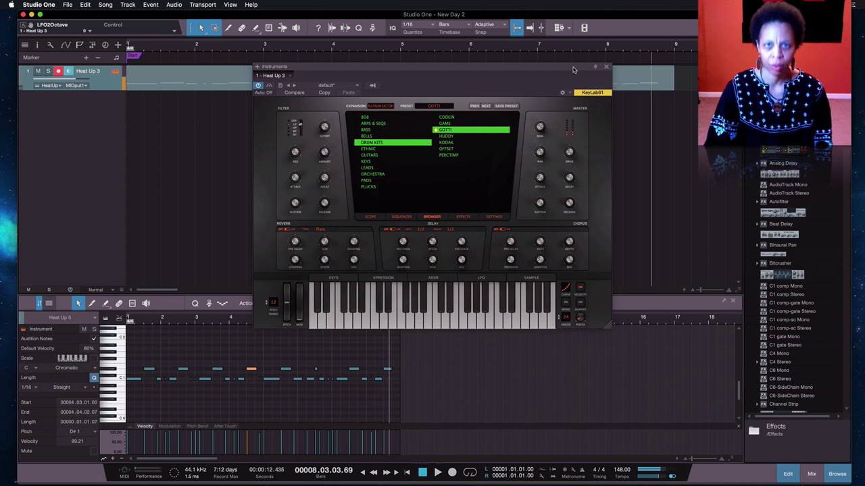
- Set a bars 1–9 loop around the Heat Up 3 part and select it for bouncing
click(664, 84)
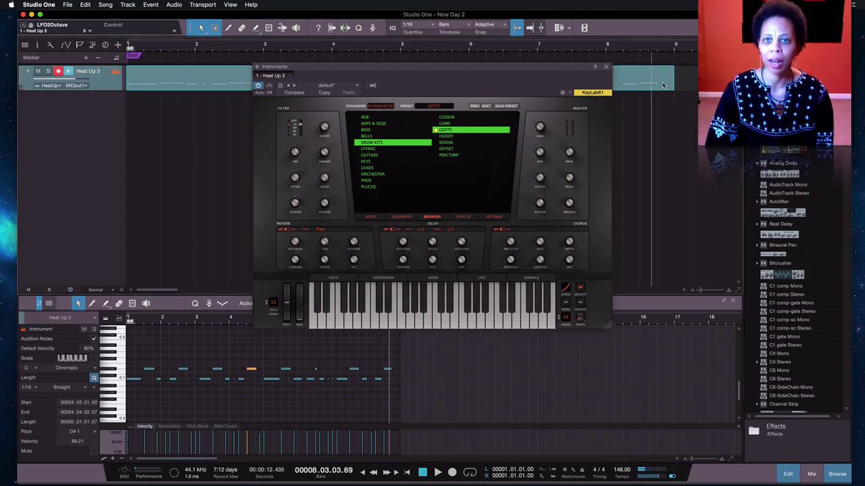
key(w)
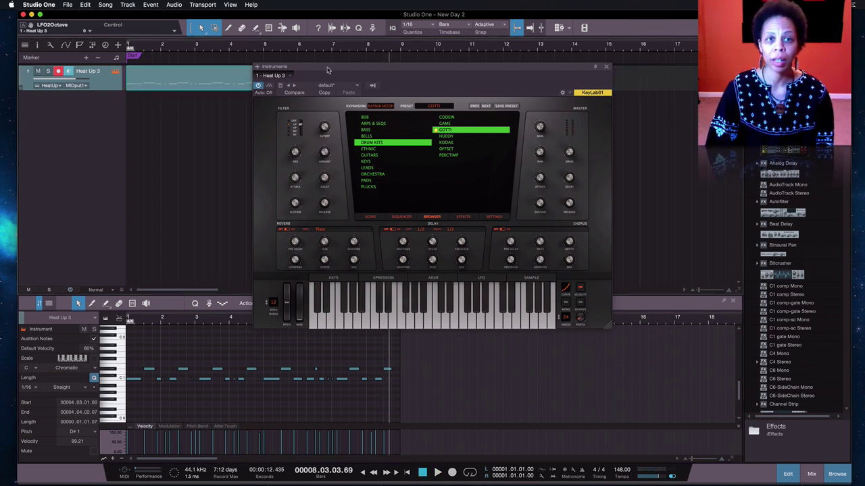
drag(327, 70, 333, 123)
click(409, 74)
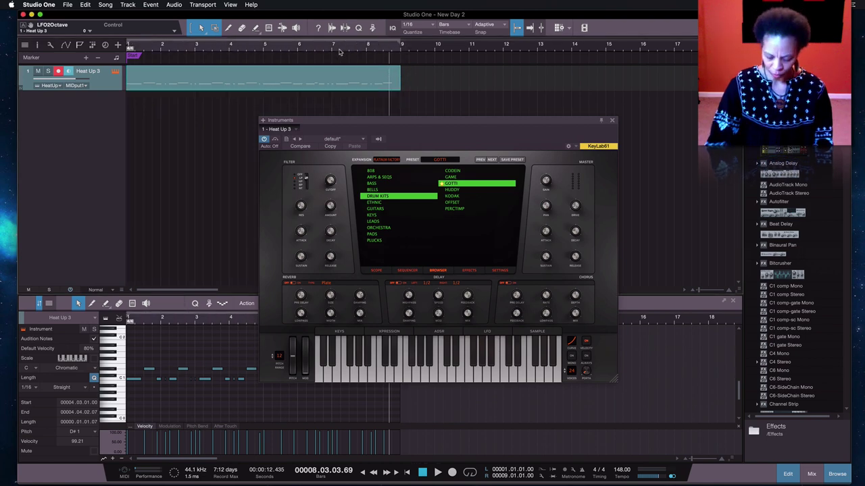
key(p)
click(195, 85)
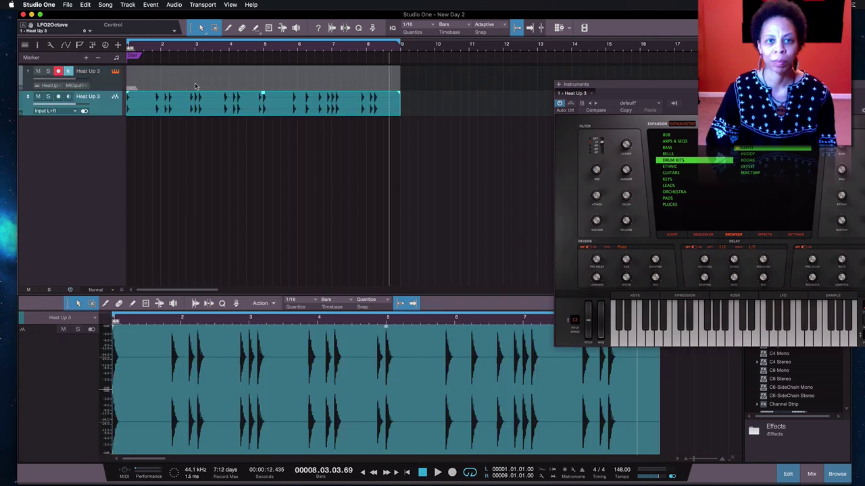
- Name the new bounced audio track Kick
double_click(88, 97)
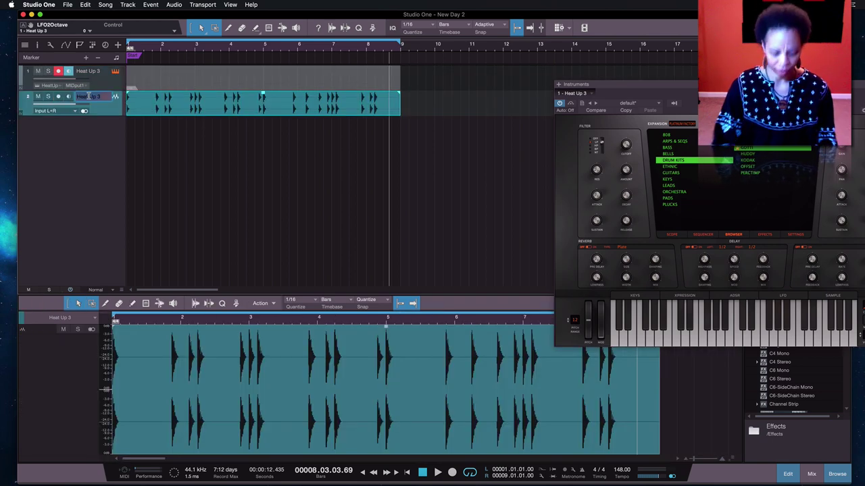
text(Kick)
key(Return)
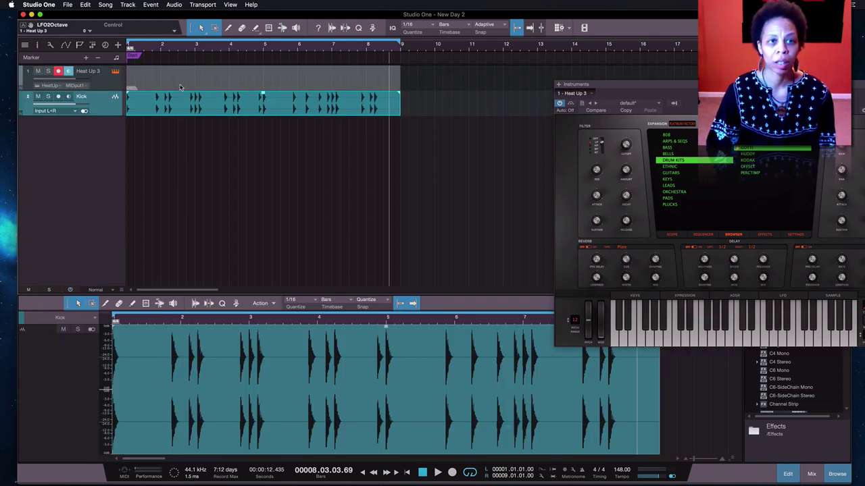
click(180, 86)
- Unmute the Heat Up 3 events, then mute all of the part's notes
right_click(180, 87)
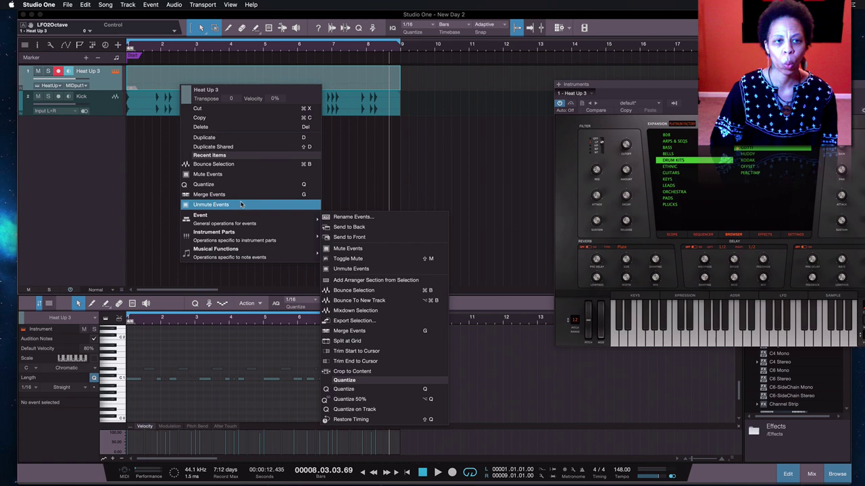
click(214, 205)
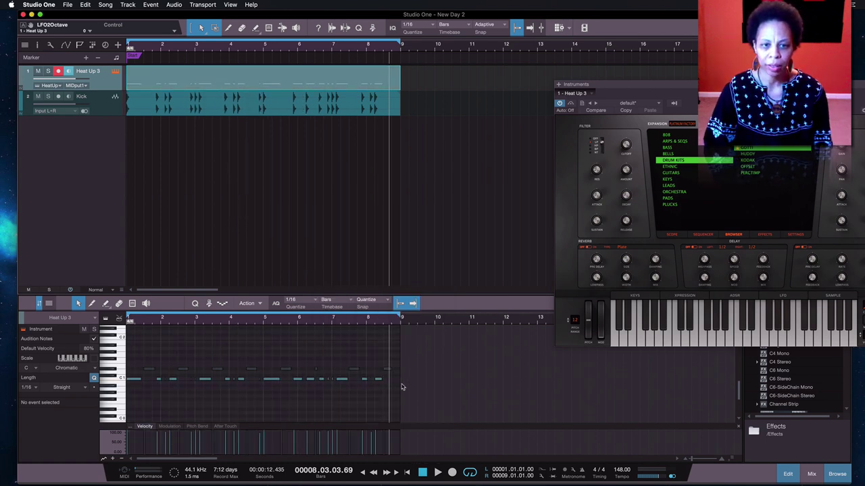
drag(401, 387, 129, 376)
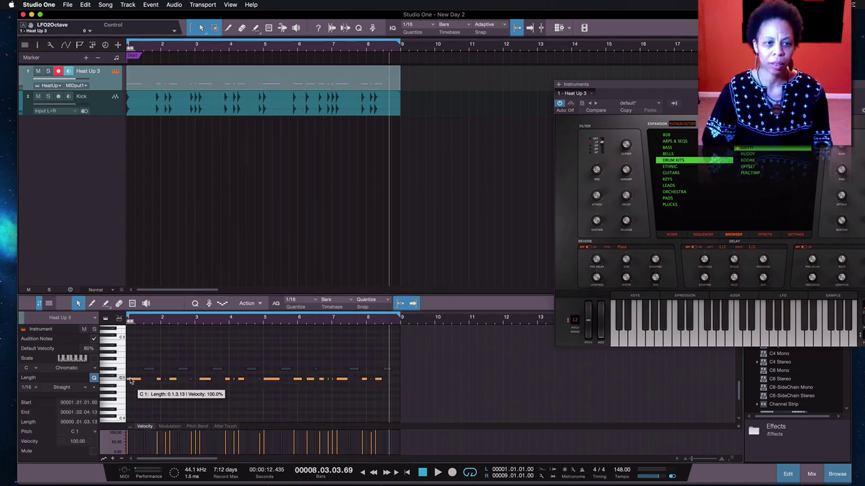
right_click(131, 380)
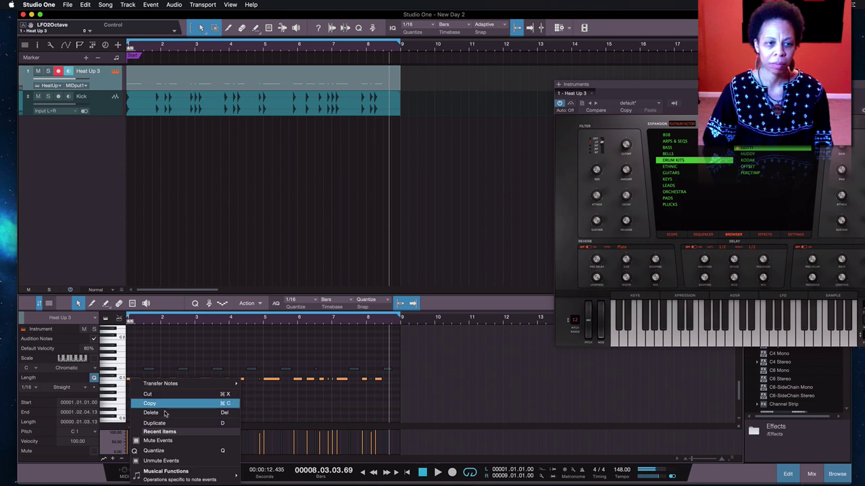
click(163, 449)
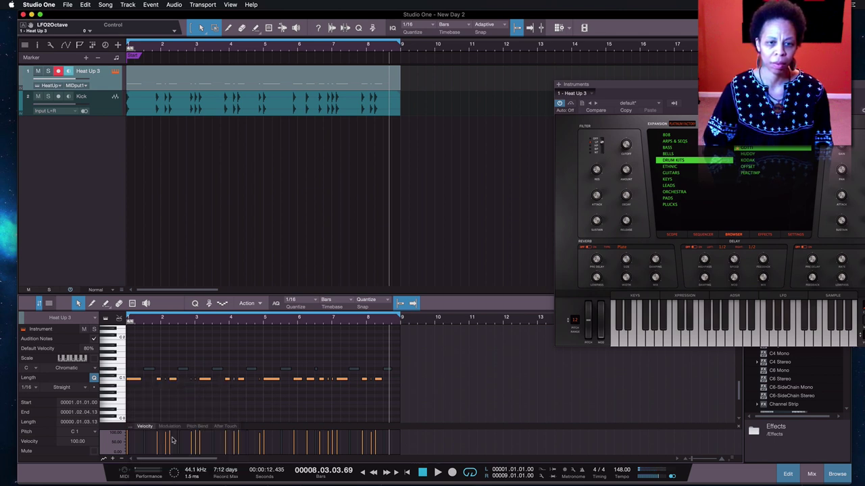
- Unmute only the D#1 note row so just that drum sound plays
drag(404, 373, 132, 348)
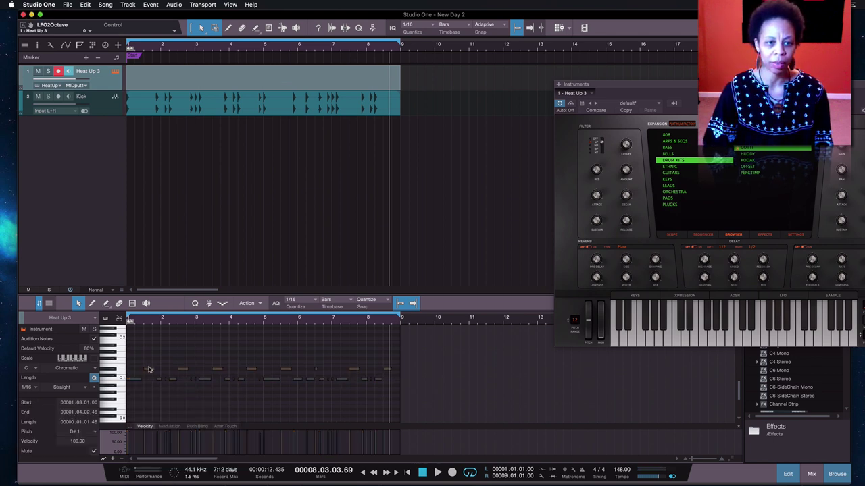
right_click(150, 369)
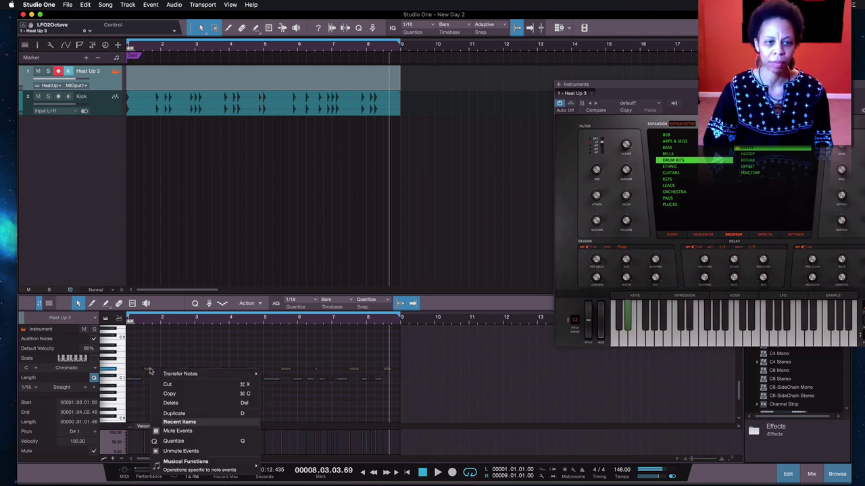
click(200, 451)
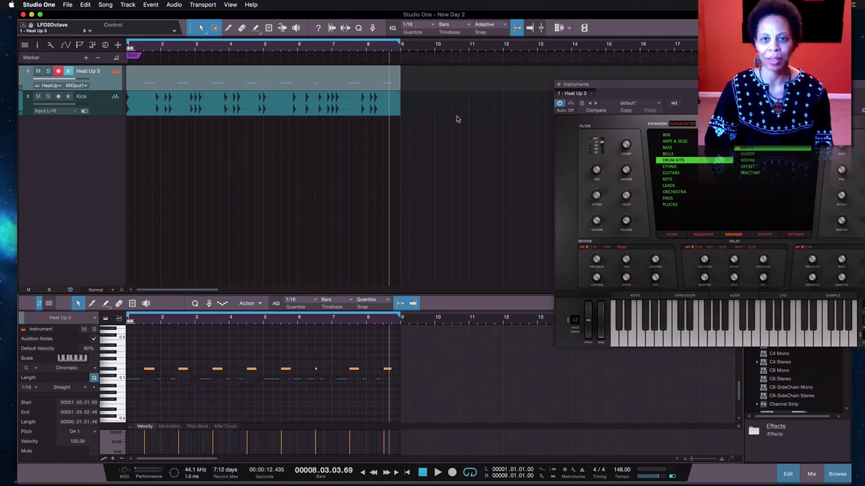
drag(659, 90, 516, 58)
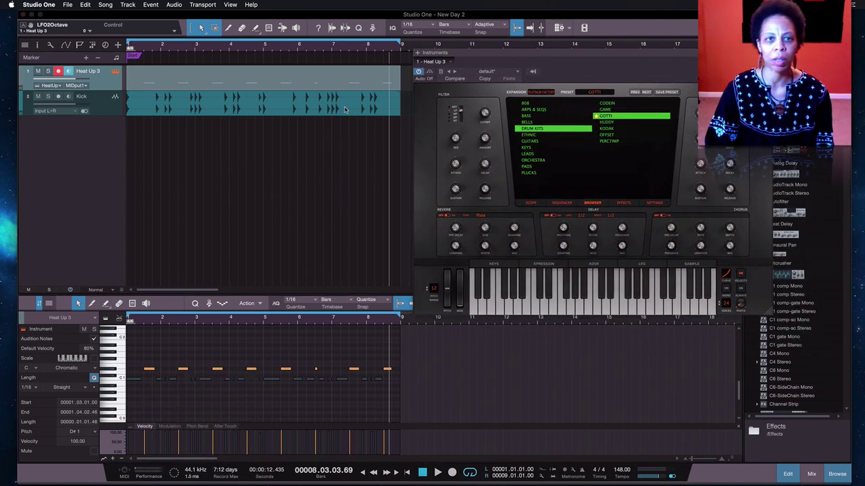
- Bounce the D#1 notes to a new audio track named Snare
click(230, 89)
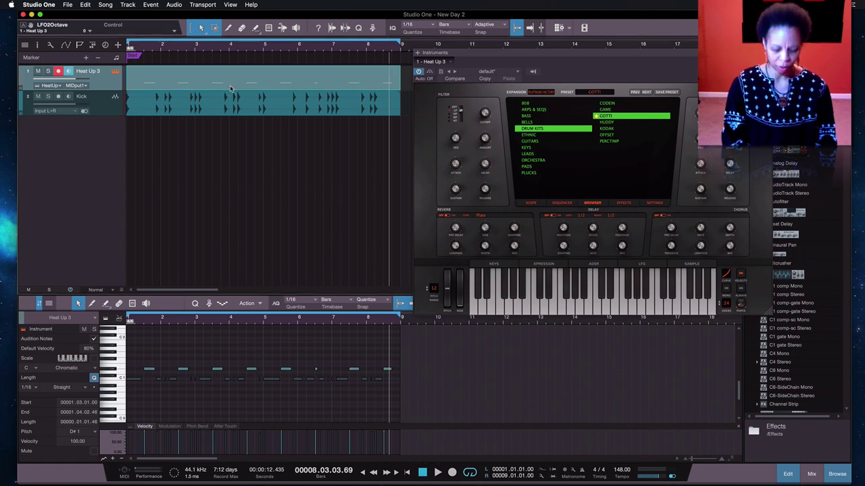
key(super+alt+b)
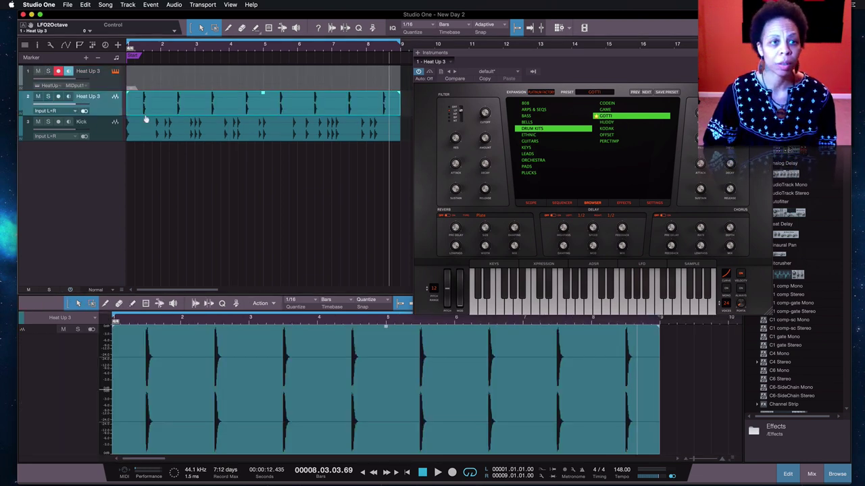
double_click(89, 97)
text(Sna)
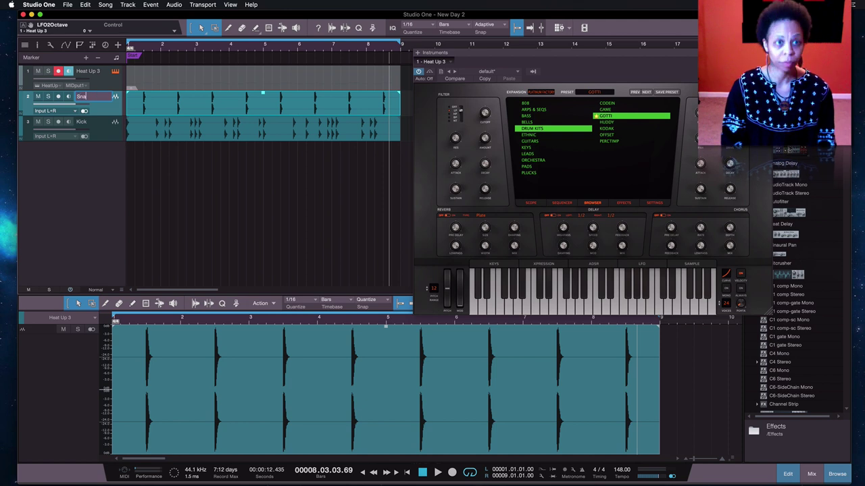
text(re)
key(Return)
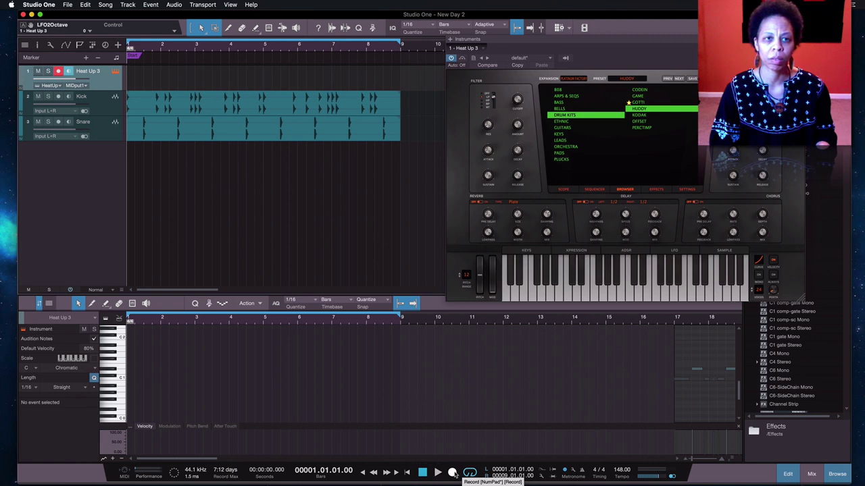
- Record a roughly eight-bar Huddy drum part on Heat Up 3 after a four-beat count-in
click(453, 472)
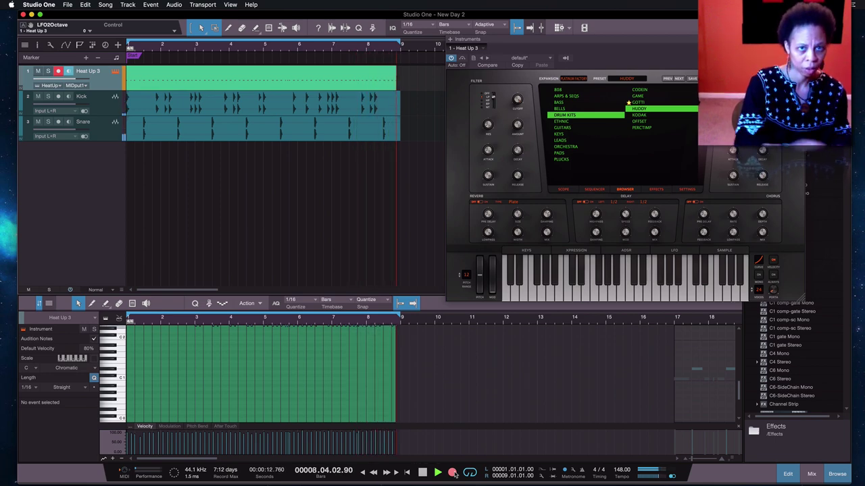
key(space)
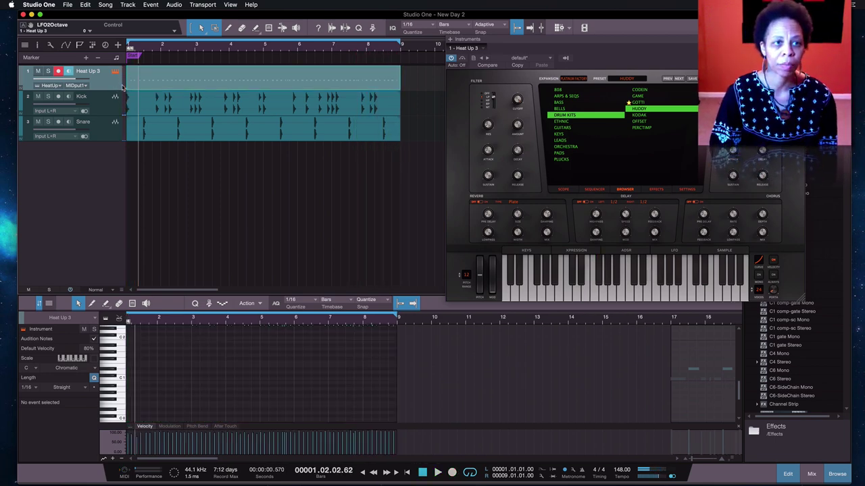
- Lengthen the tiny note near bar 4.3.3 into a short hit and audition it
click(482, 376)
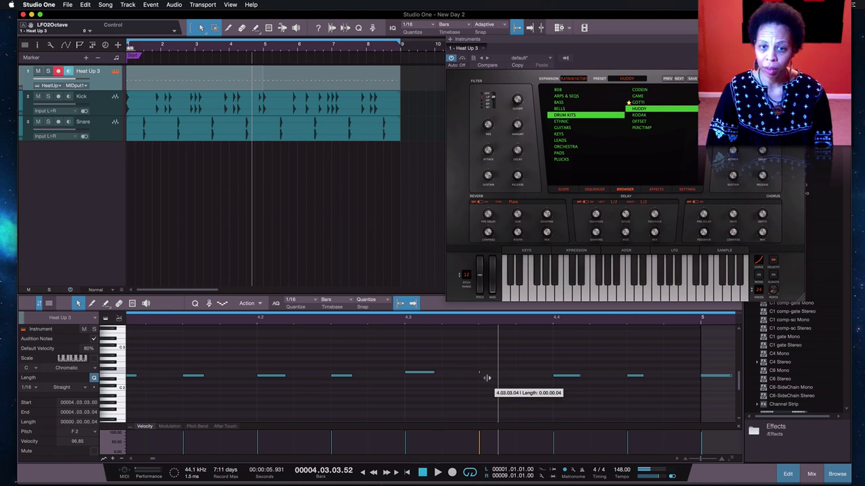
drag(486, 377, 490, 378)
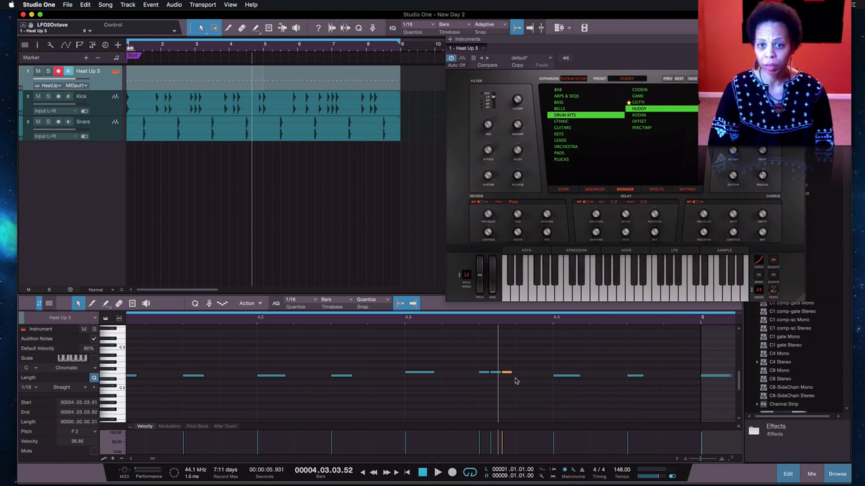
key(space)
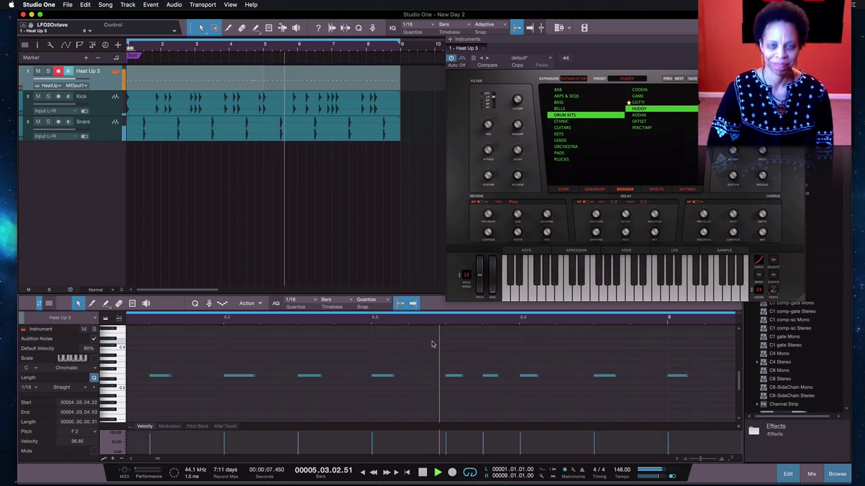
key(space)
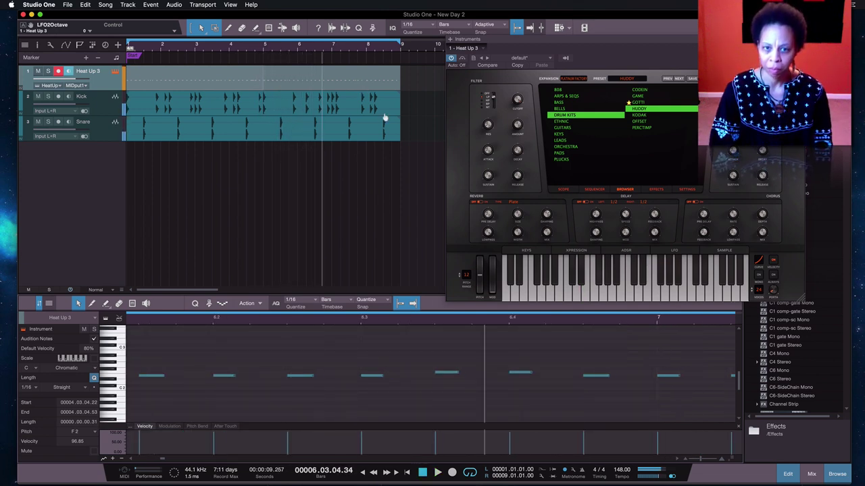
- Add short notes around bar 6.3.4 and nudge one slightly later
click(457, 372)
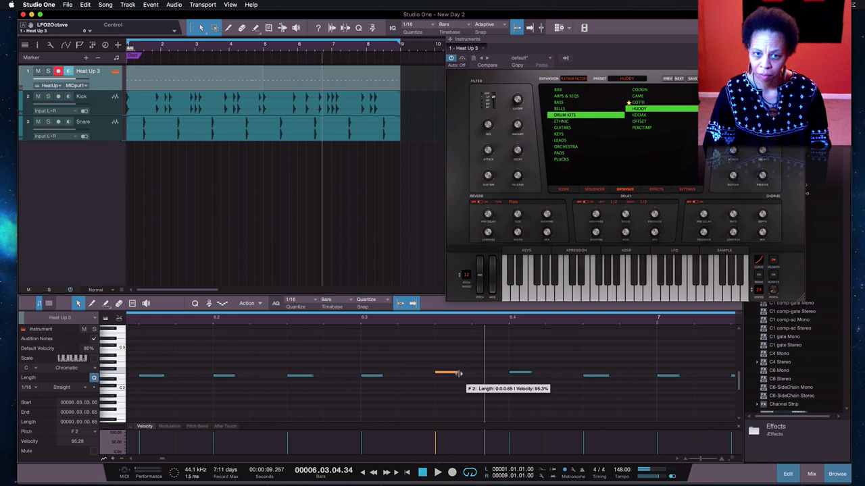
drag(462, 373, 471, 376)
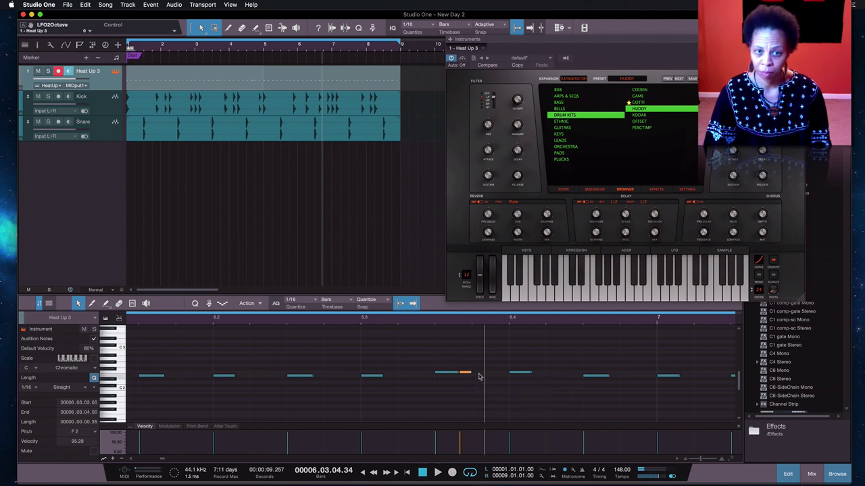
click(479, 375)
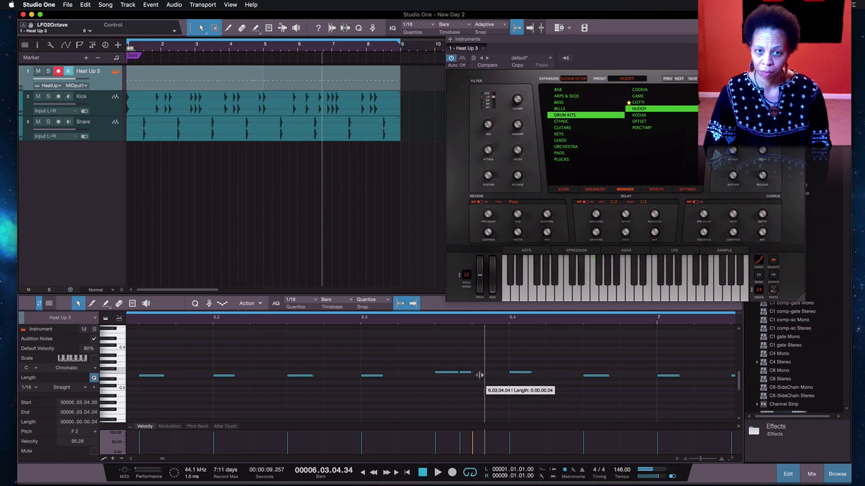
click(485, 373)
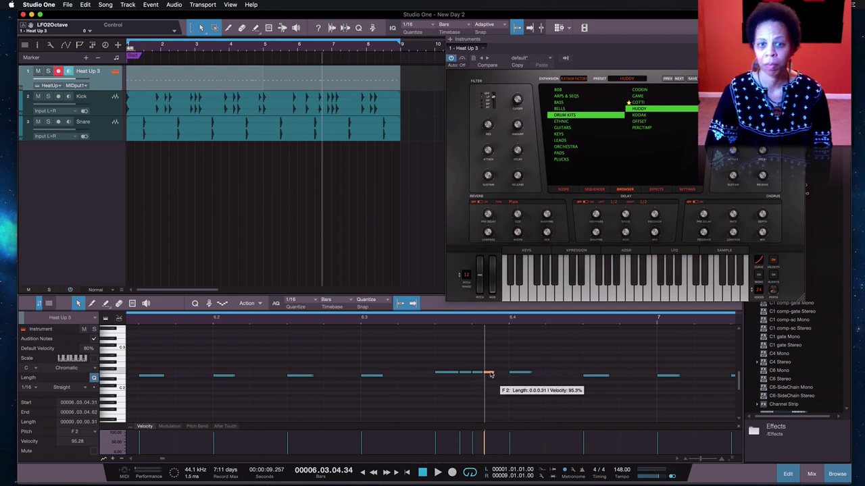
key(alt+Right)
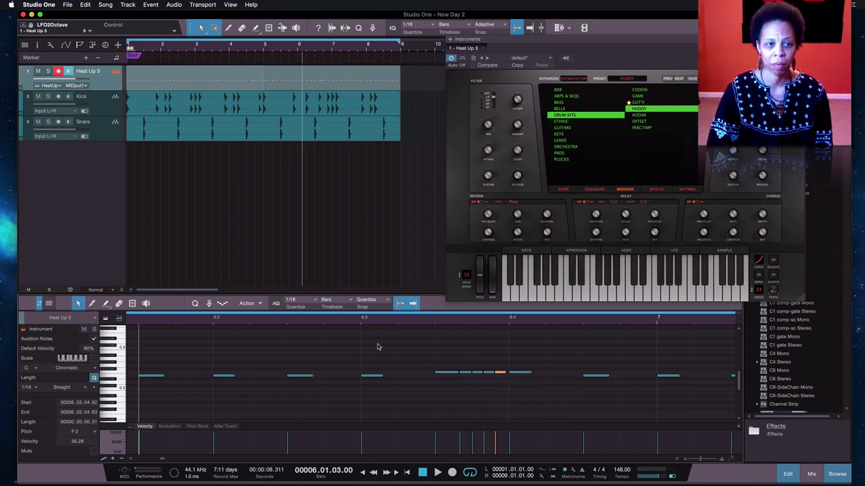
- Play back from bar 6 and raise the Snare fader to -2.5 dB
key(space)
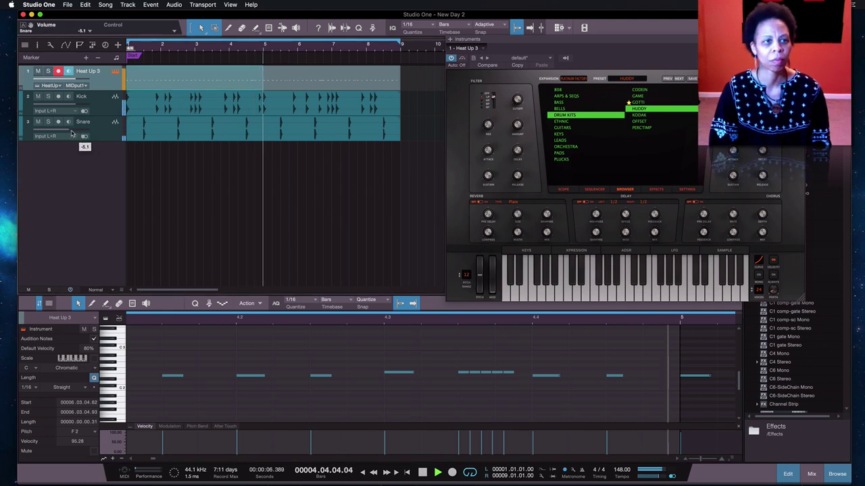
drag(72, 133, 75, 133)
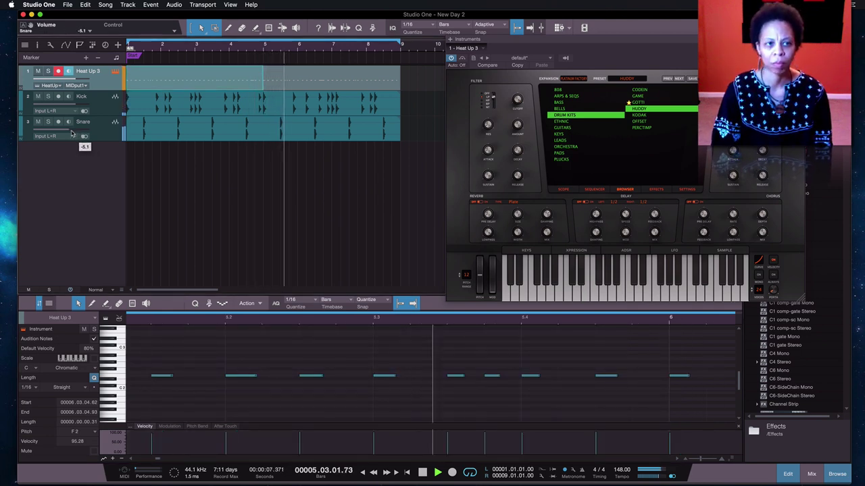
click(107, 134)
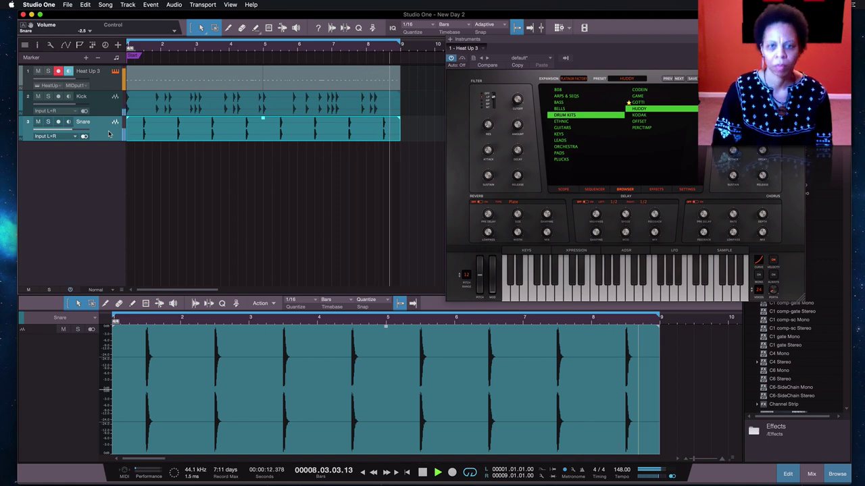
- Bounce the Heat Up 3 part to a new audio track named Hi Hat 1
click(395, 76)
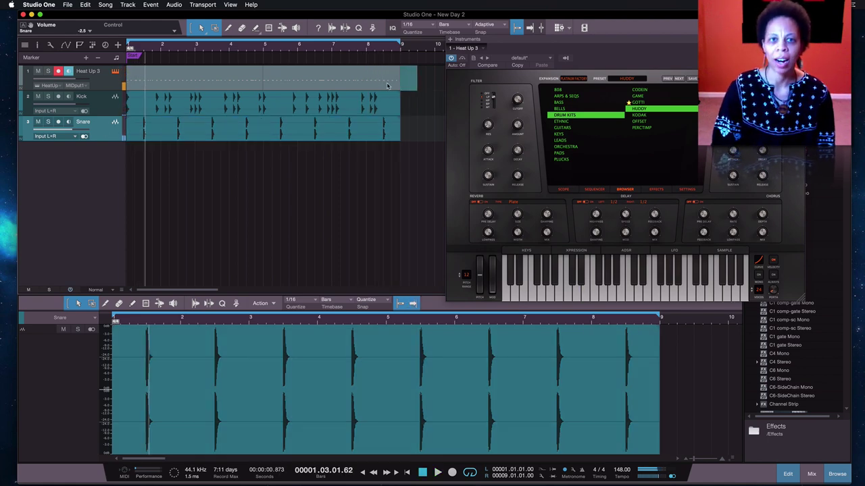
click(398, 154)
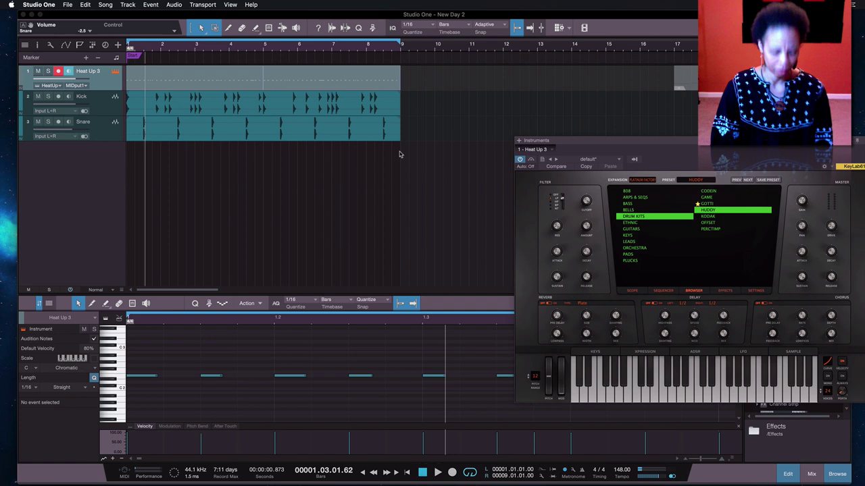
click(291, 92)
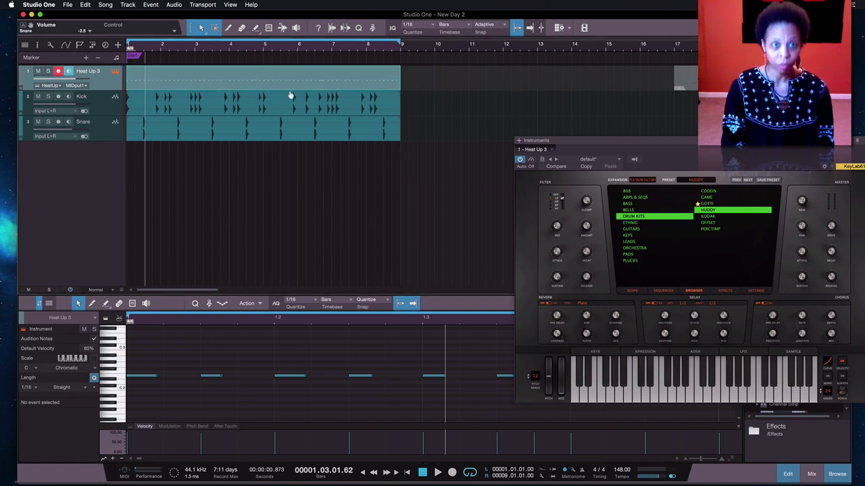
key(super+b)
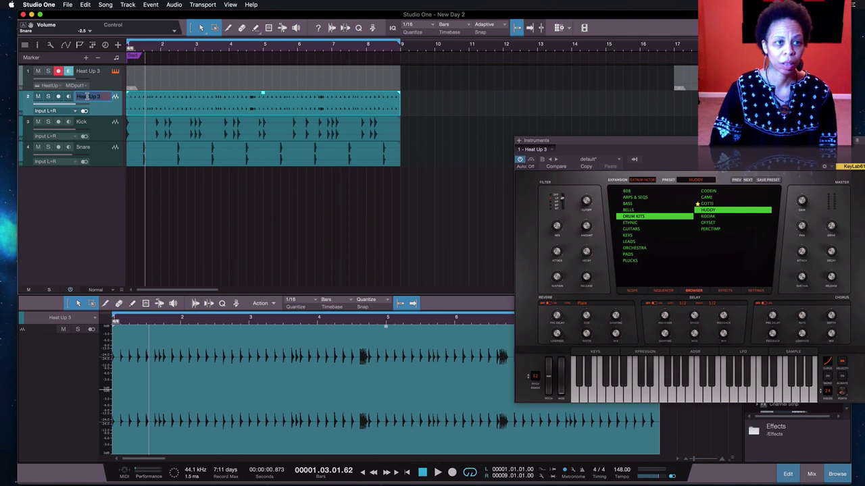
text(Hi Hat)
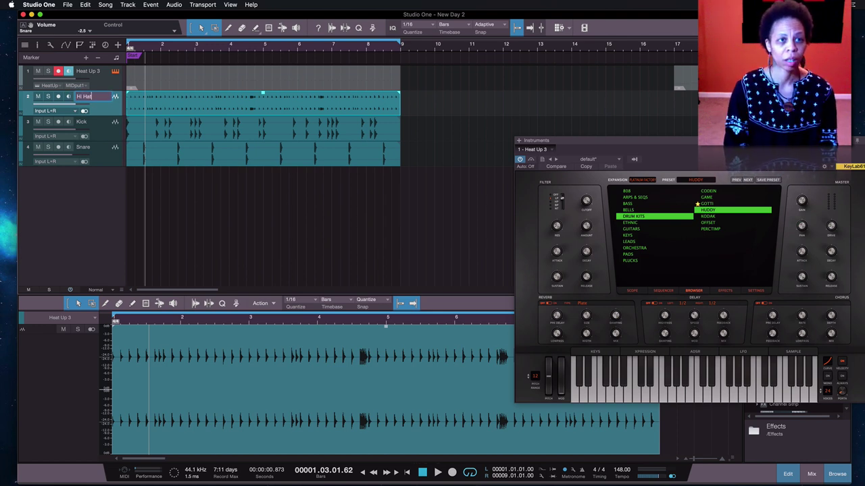
text( 1)
key(Return)
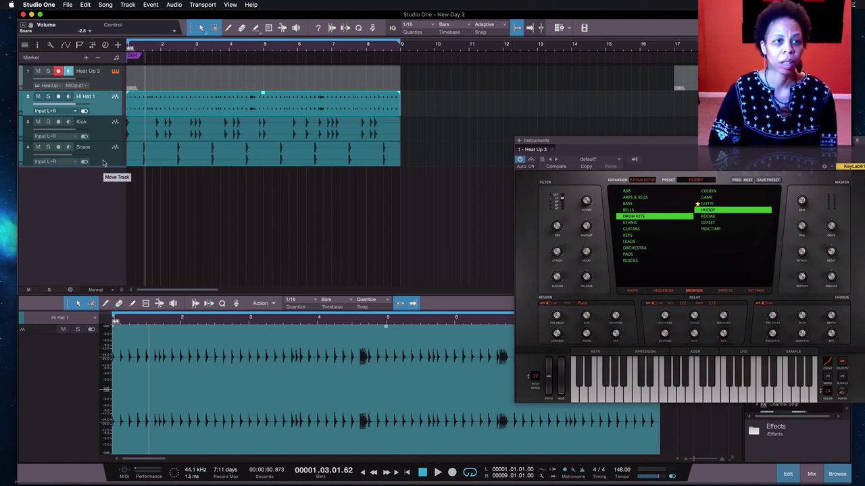
- Move Hi Hat 1 to the bottom and shift the original part past bar 15
drag(104, 162, 104, 168)
click(236, 78)
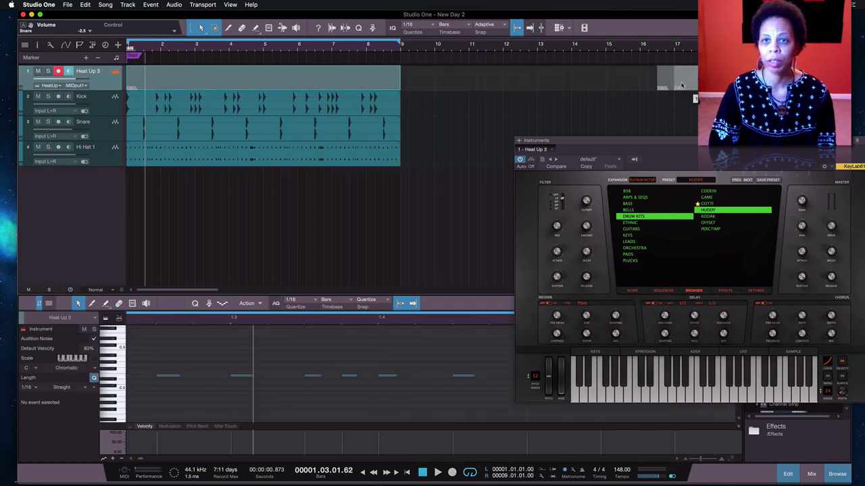
drag(682, 85, 638, 85)
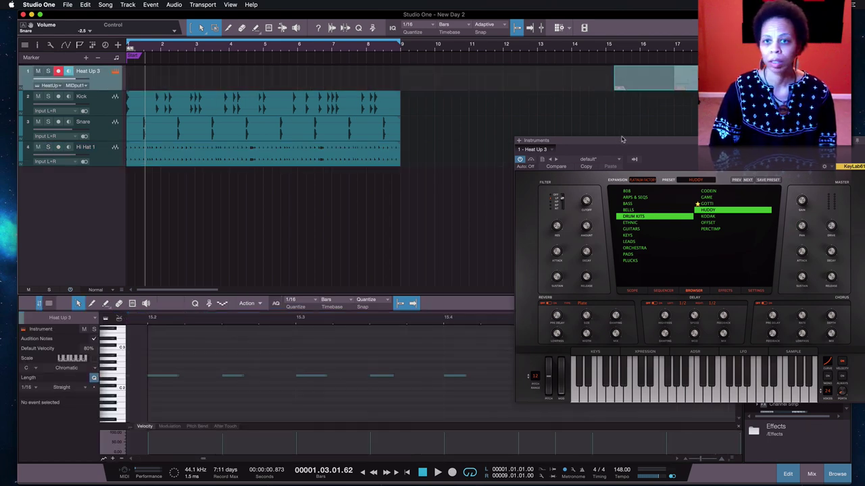
drag(574, 140, 359, 60)
click(438, 473)
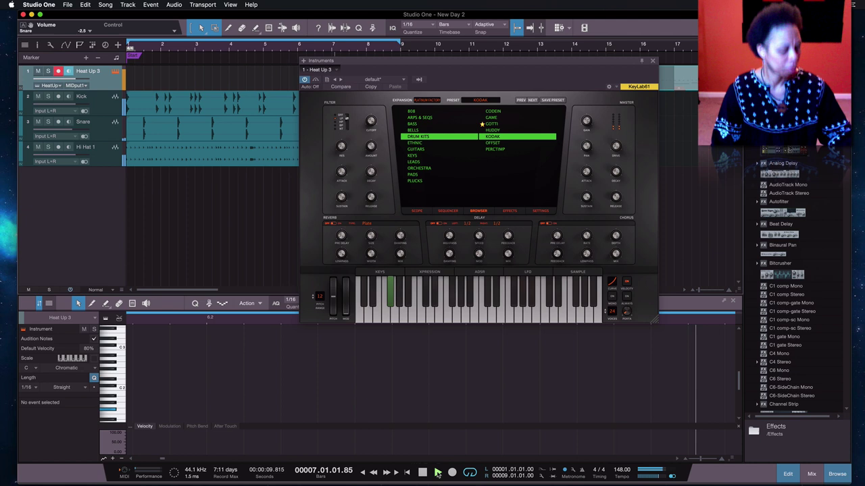
- Record a new Kodak drum part on the Heat Up 3 track
click(452, 473)
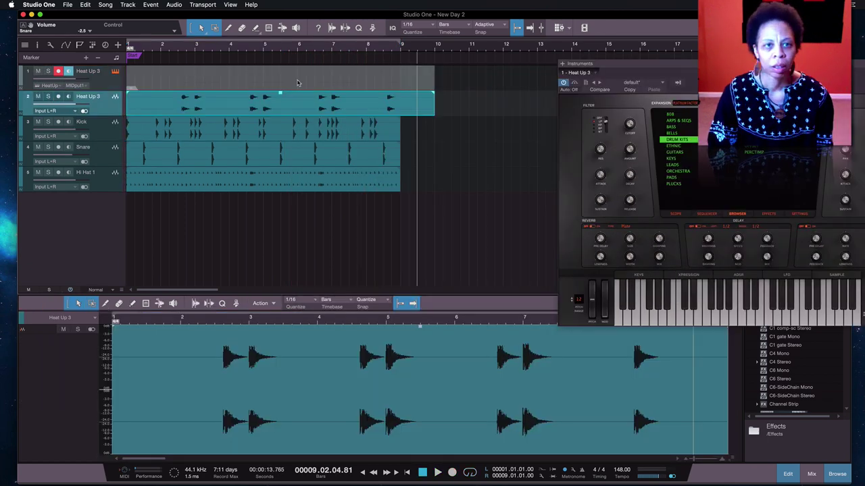
- Rename the Kodak bounce track Clap and drag it below Kick and Snare
double_click(88, 96)
text(Clap)
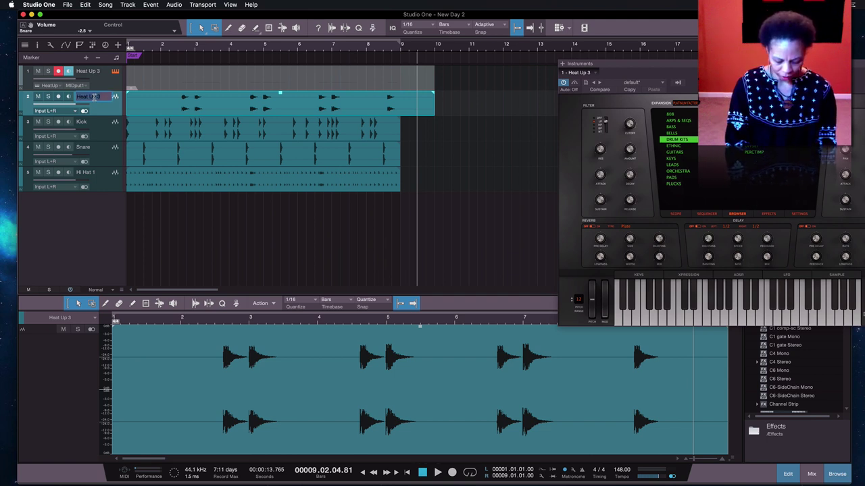
key(Return)
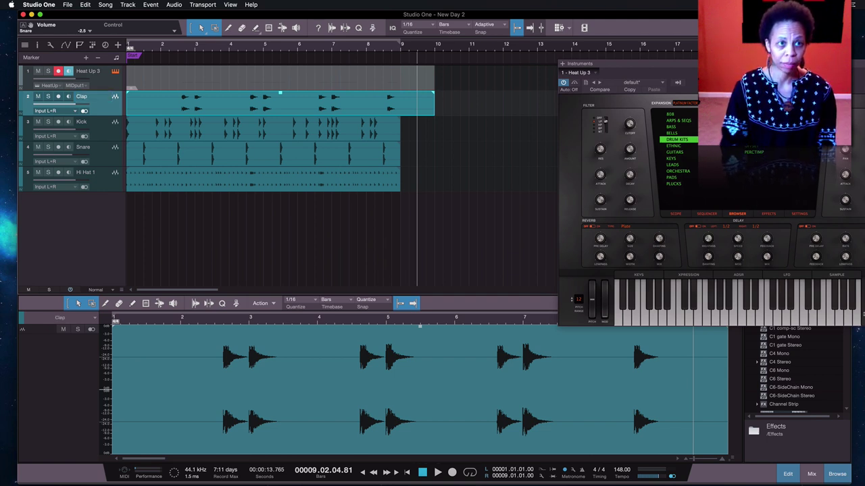
mouse_move(113, 186)
mouse_down()
mouse_move(74, 178)
mouse_move(70, 155)
mouse_up()
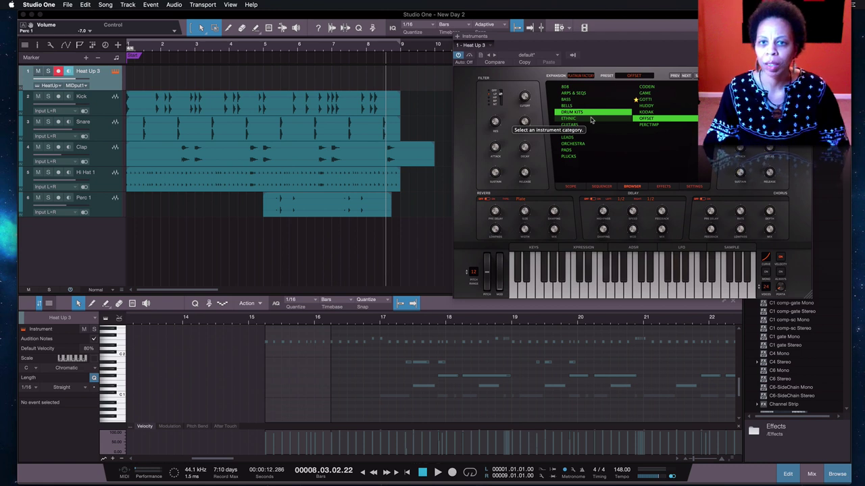
- Load the ARPS & SEQS > CHORD SEQ CASH preset on Heat Up 3, loop eight bars, rewind
click(575, 86)
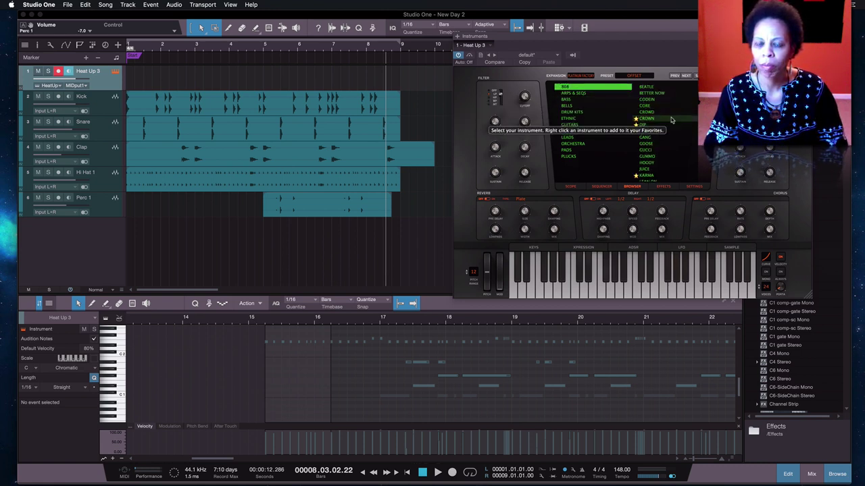
click(574, 93)
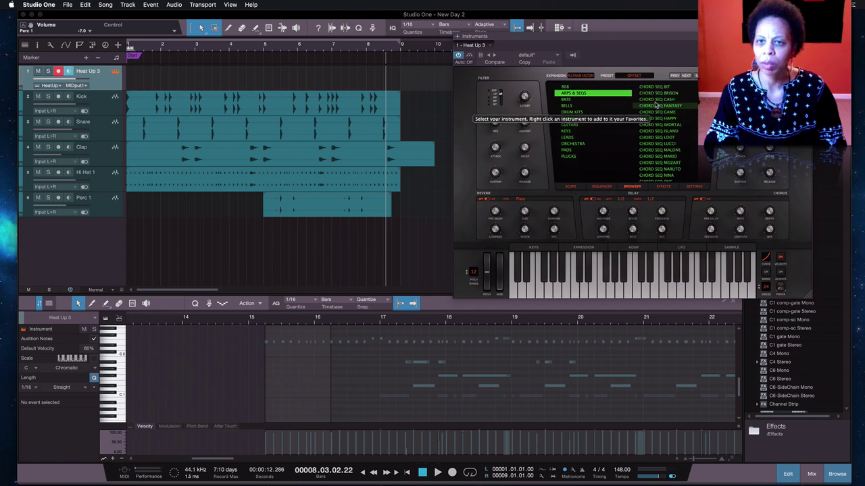
click(656, 99)
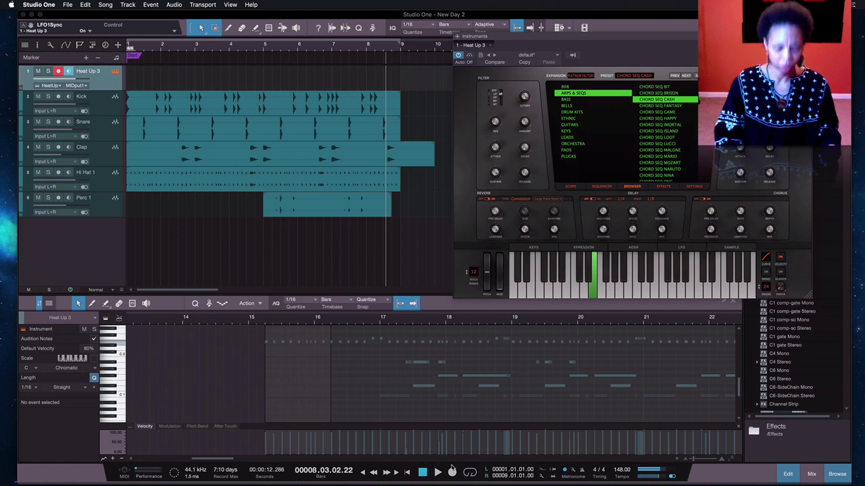
key(slash)
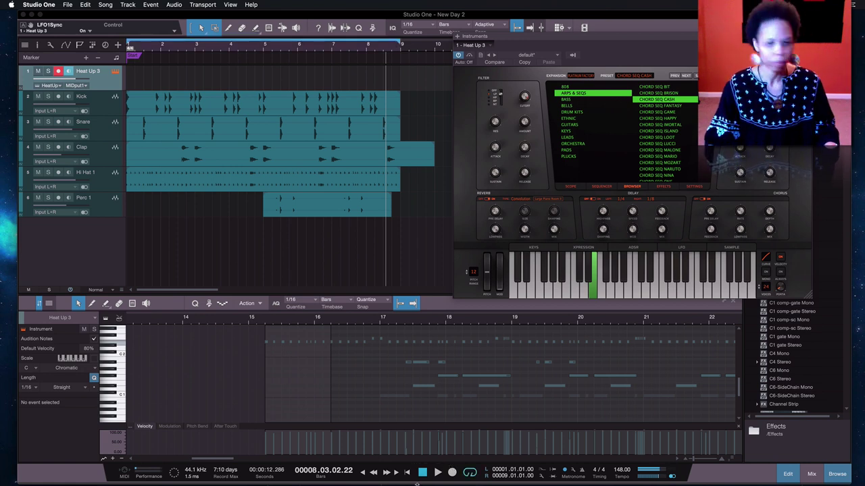
click(369, 475)
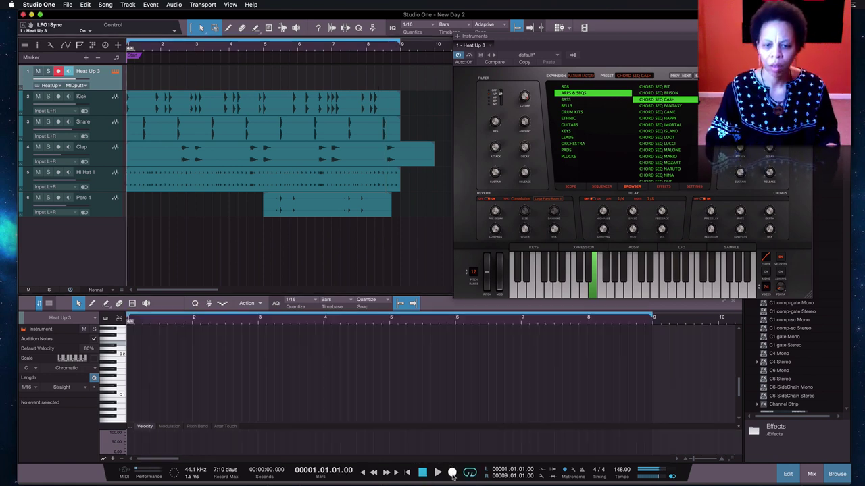
- Audition the arp loop, rewind to song start, and record a Chord Seq Imortal part on Heat Up 3
click(437, 473)
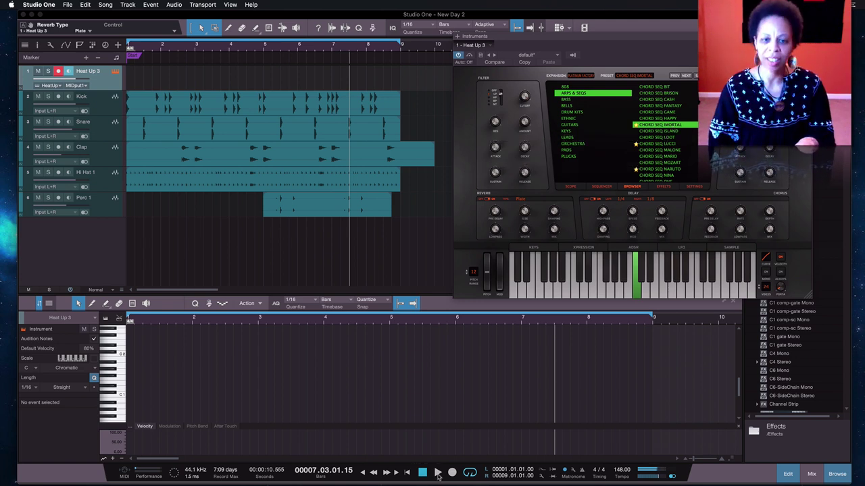
click(363, 474)
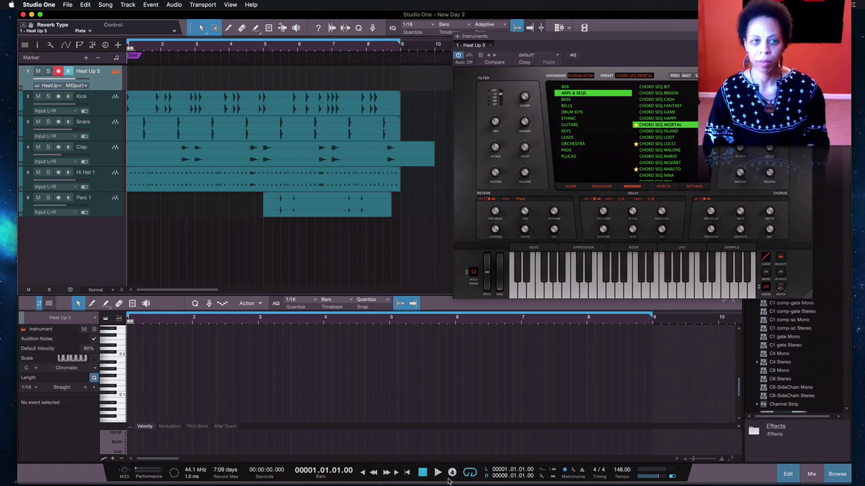
key(KP_Multiply)
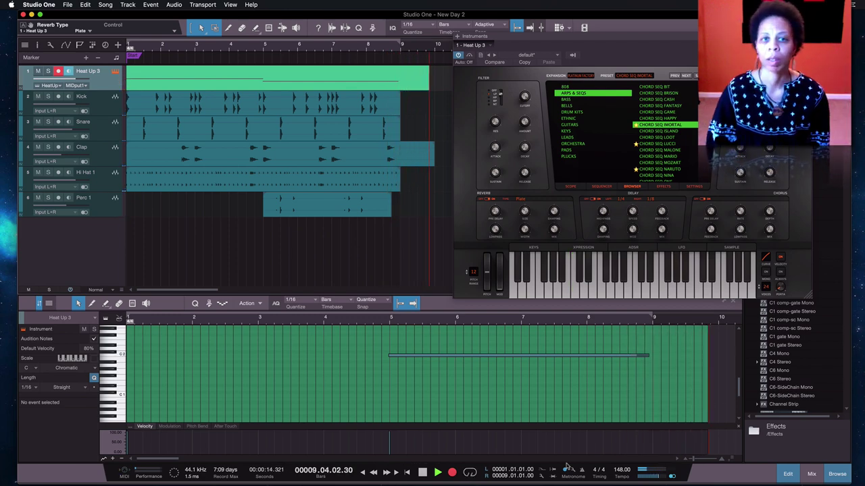
- Bounce the recorded arp to a bottom 'Sequence Arp' audio track and move the MIDI part to bar 13
key(space)
drag(533, 39, 685, 54)
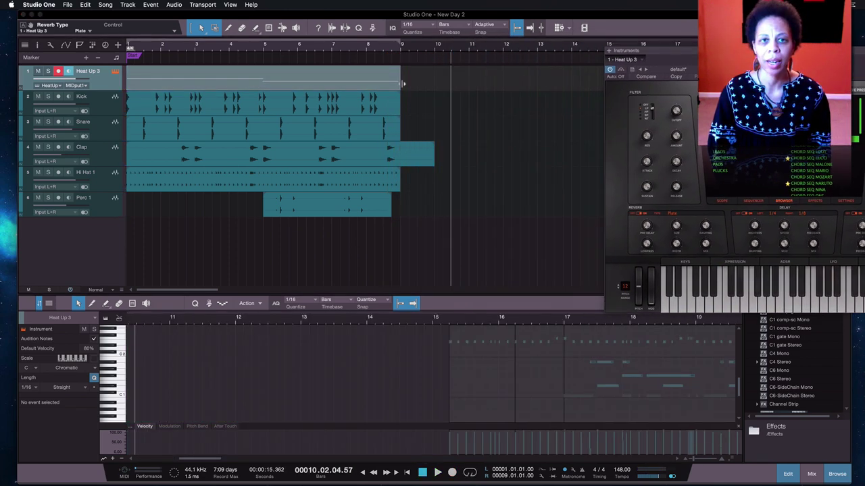
click(291, 84)
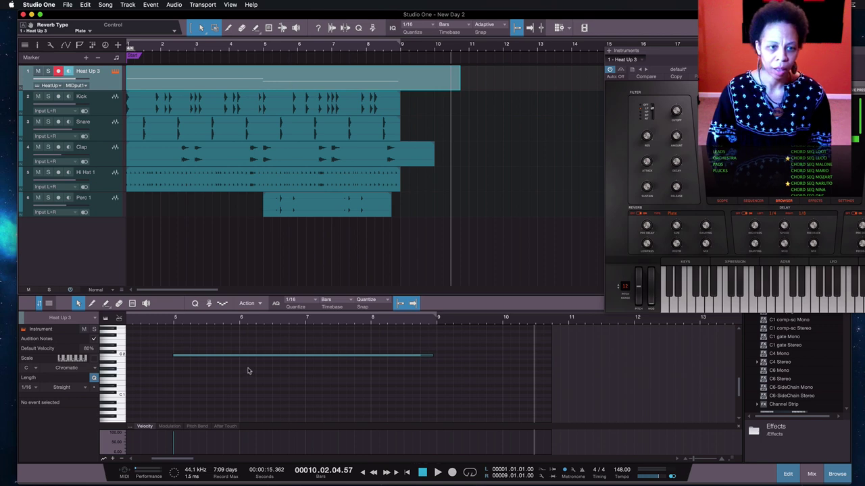
scroll(248, 371, left, 5)
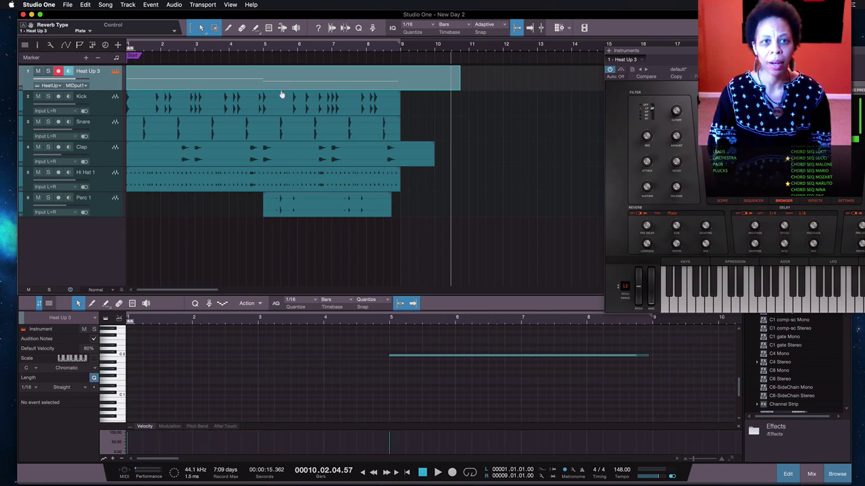
text(Sequence Arp)
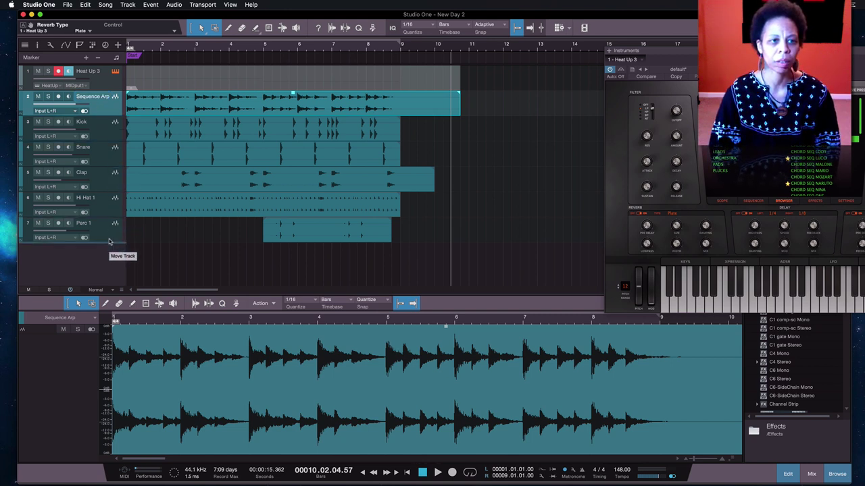
drag(109, 242, 100, 238)
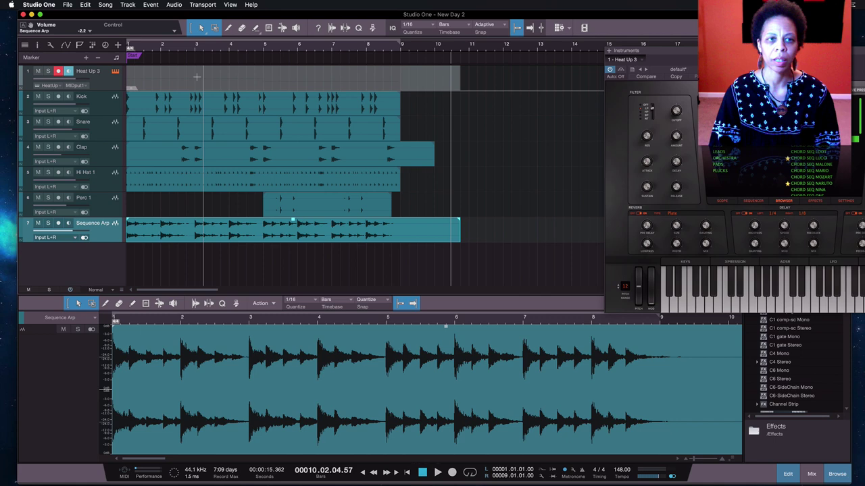
drag(135, 78, 534, 86)
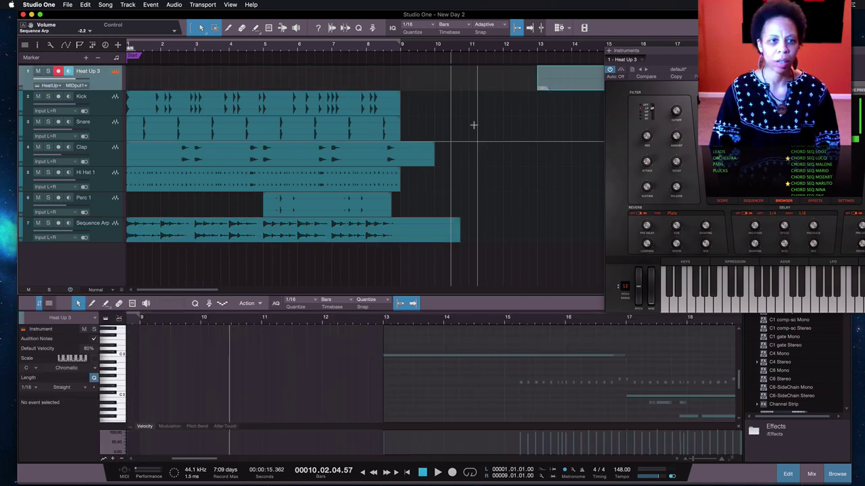
- Audition the CODEIN, BETTER NOW, CROWN and DIP 808 presets, settle on BETTER NOW, and rewind
drag(648, 50, 469, 41)
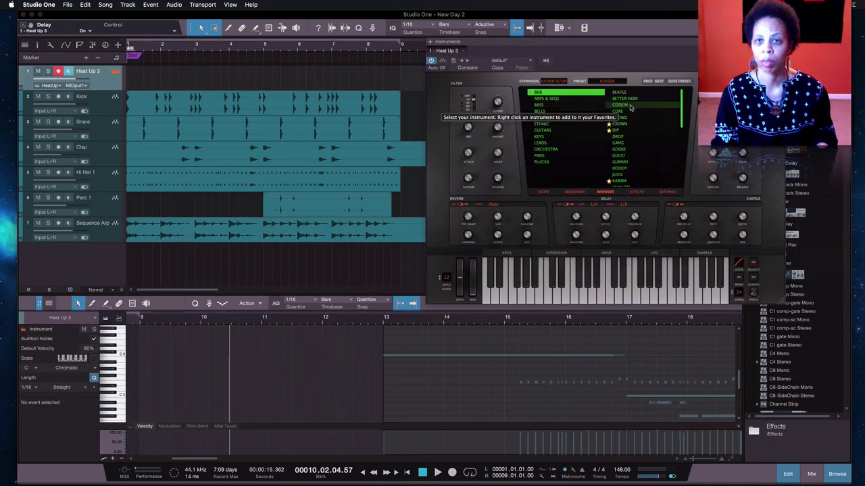
click(629, 106)
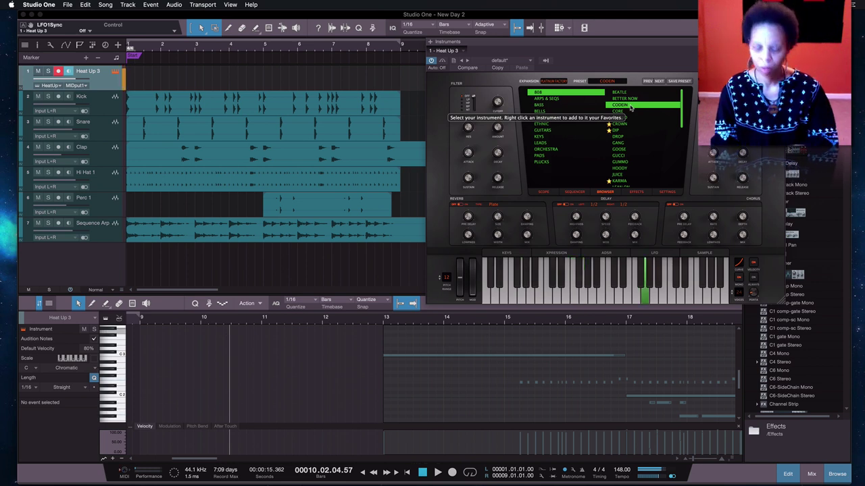
click(629, 100)
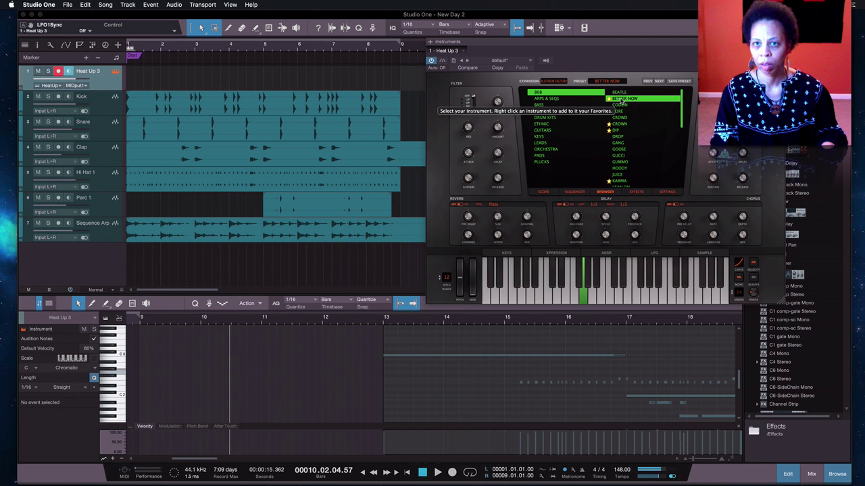
click(621, 125)
click(622, 130)
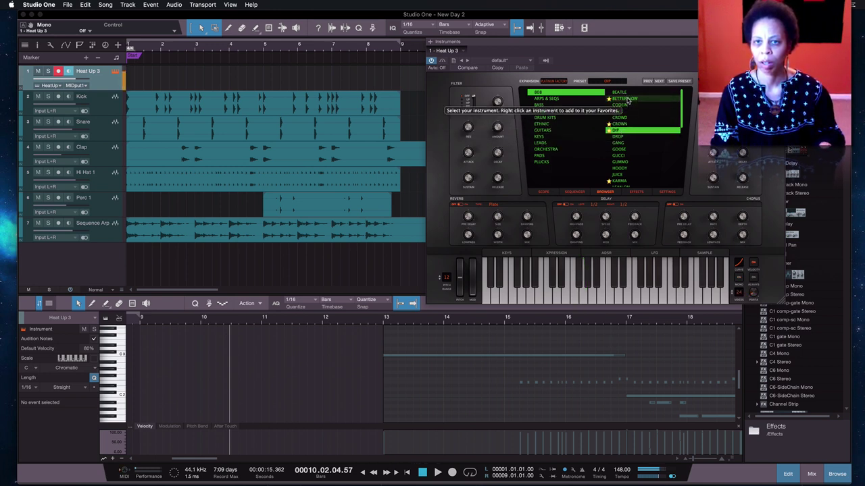
click(627, 100)
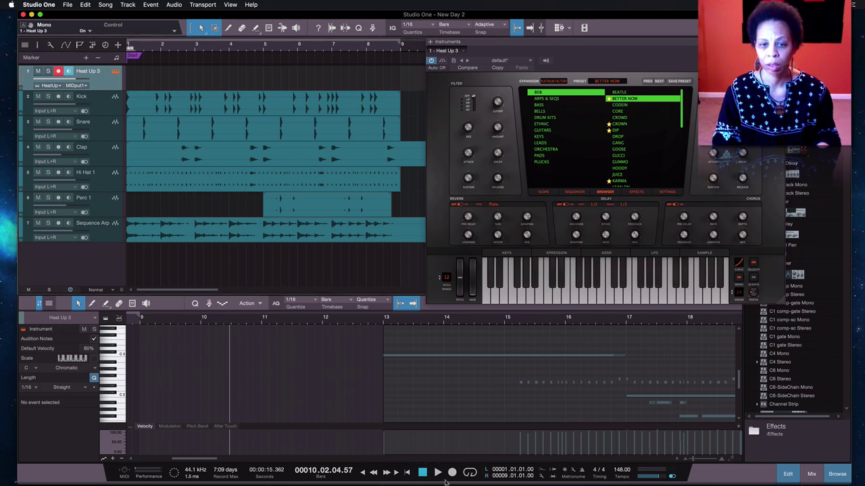
click(422, 473)
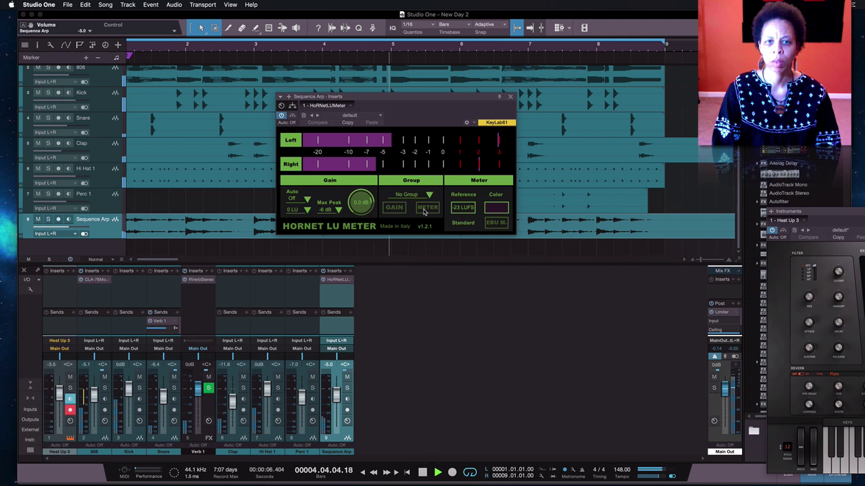
- Assign Sequence Arp's Hornet LU Meter to Group 1 with a -18 LUFS reference level
click(425, 208)
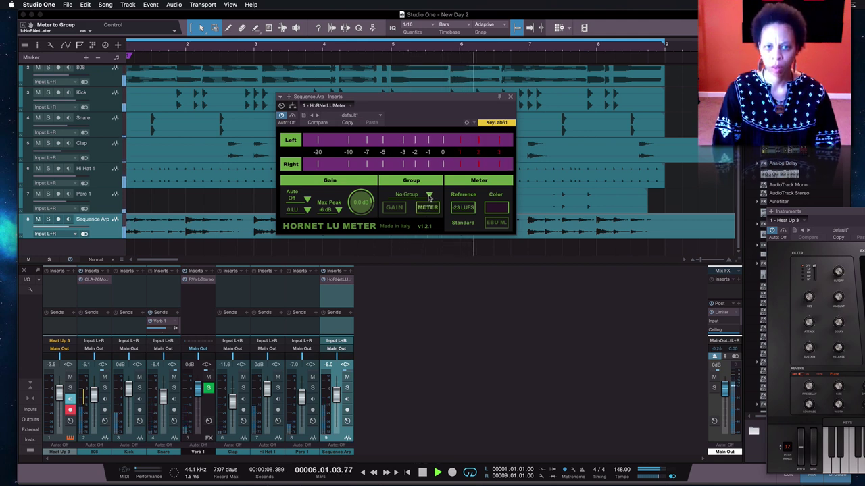
click(410, 197)
click(412, 211)
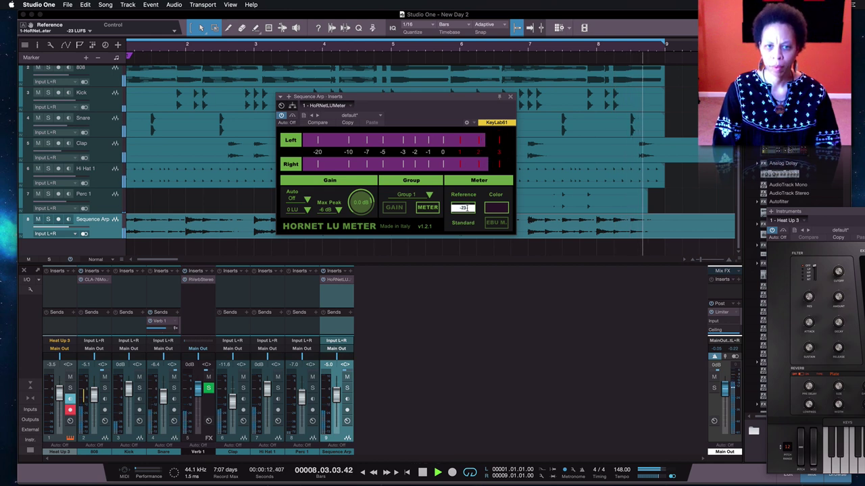
click(463, 208)
text(-1)
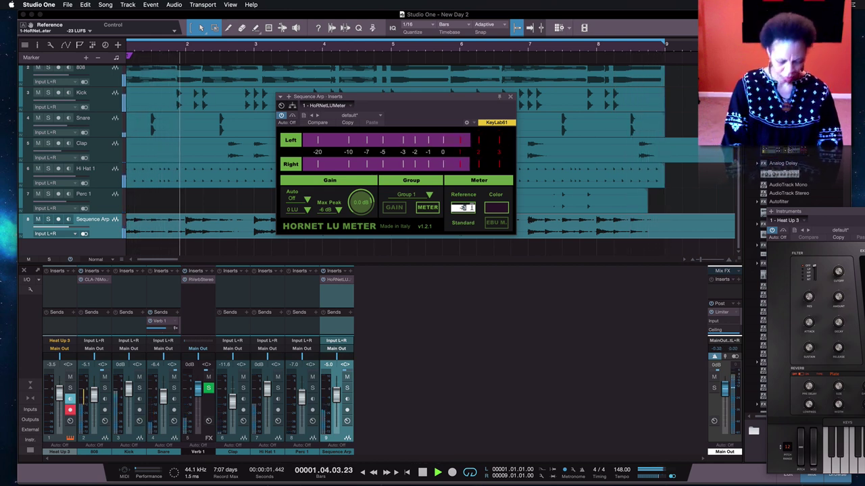
text(8)
key(Return)
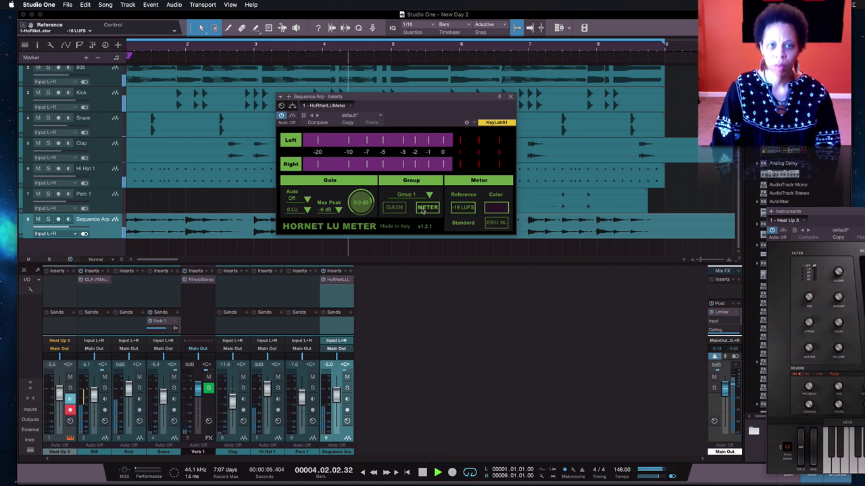
- Set the loudness meter's auto gain to Long and raise the Sequence Arp fader
click(295, 199)
click(302, 215)
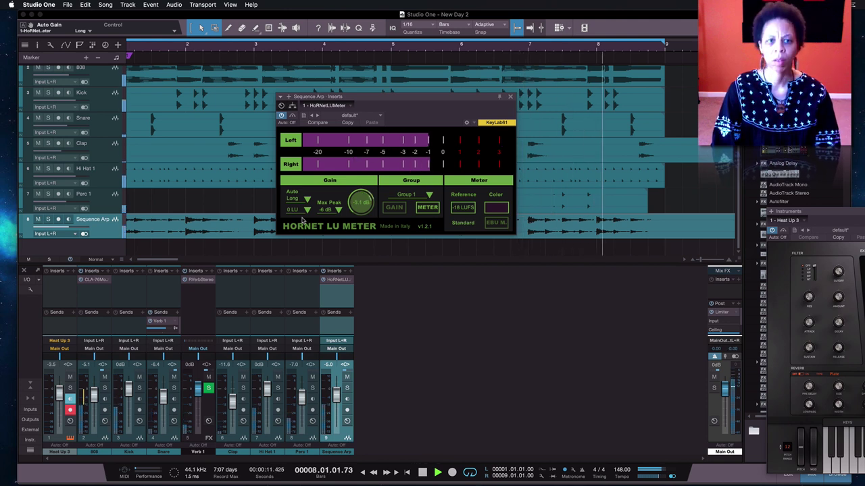
drag(68, 230, 79, 231)
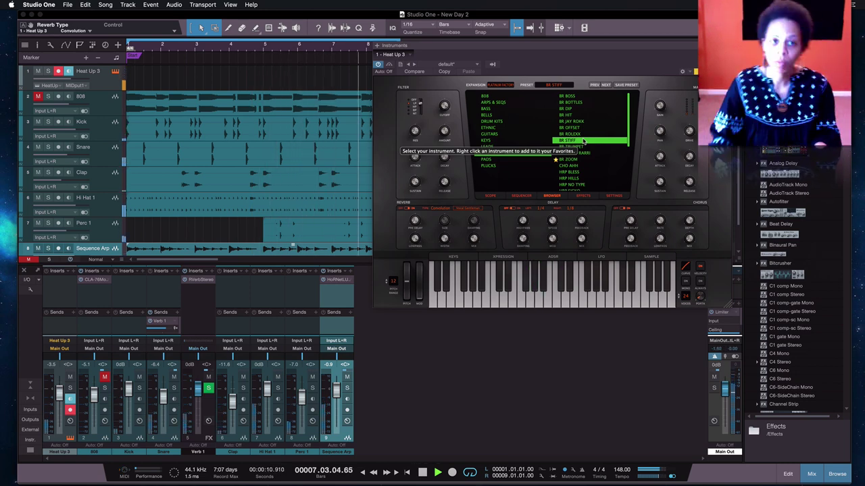
- Record a two-bar Heat Up 3 part, raise a note group to E3, and delete the last three notes
click(453, 473)
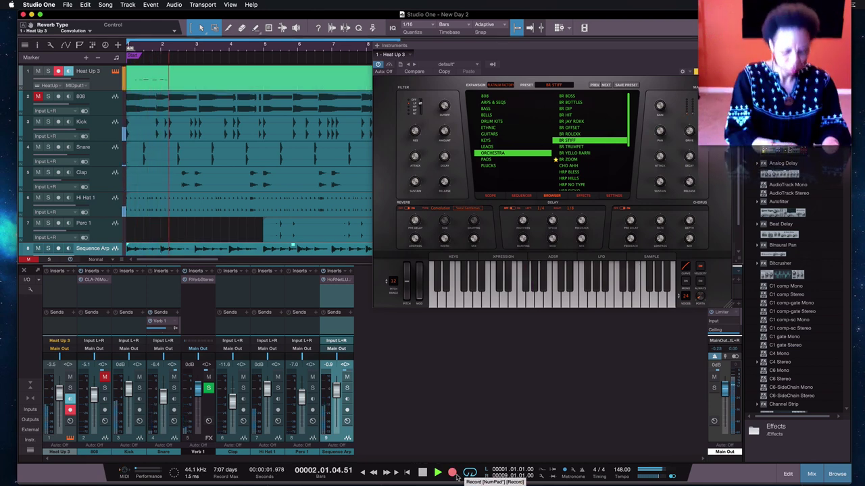
key(space)
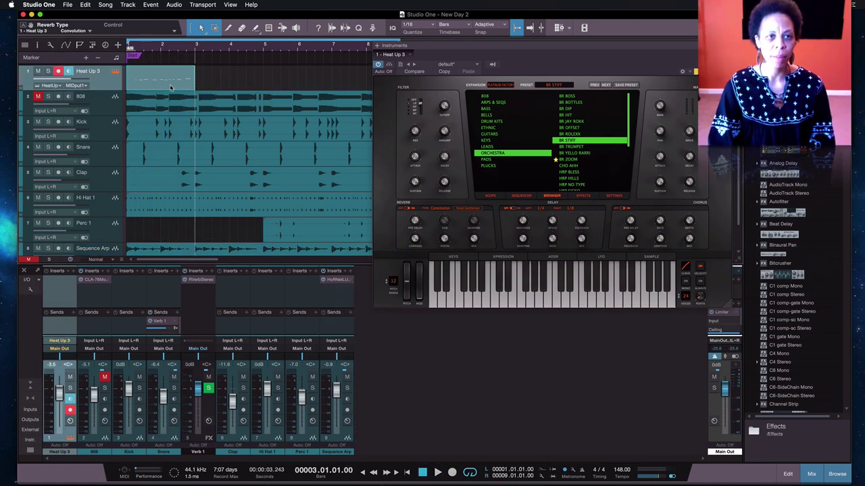
double_click(170, 88)
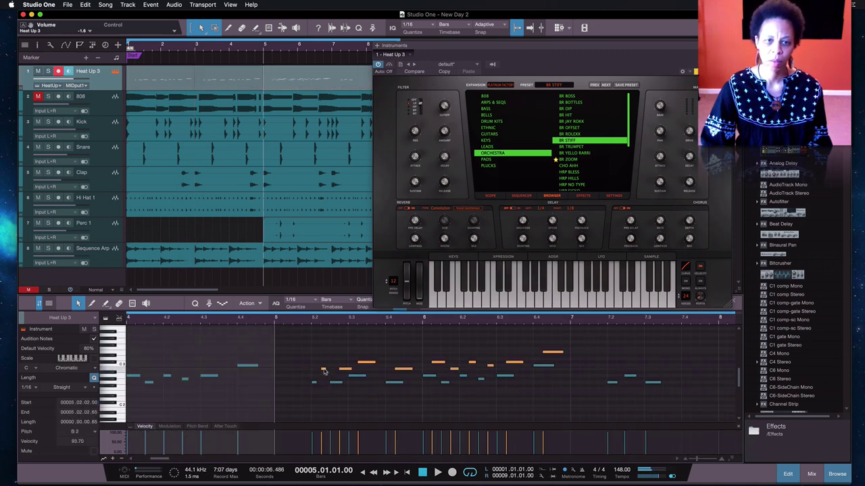
drag(323, 371, 313, 358)
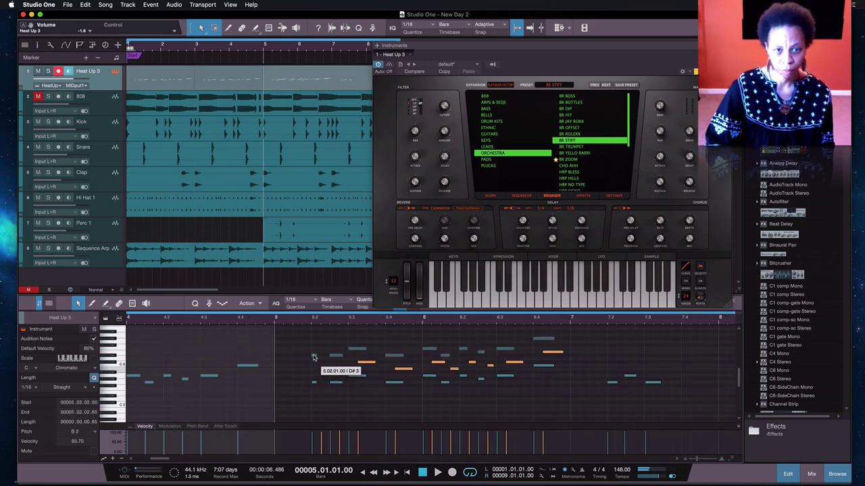
drag(312, 357, 300, 319)
key(space)
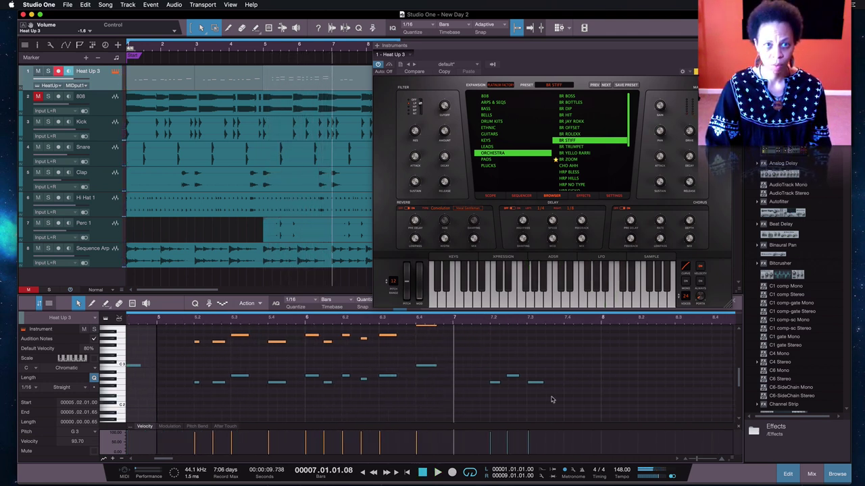
drag(550, 400, 486, 366)
key(Delete)
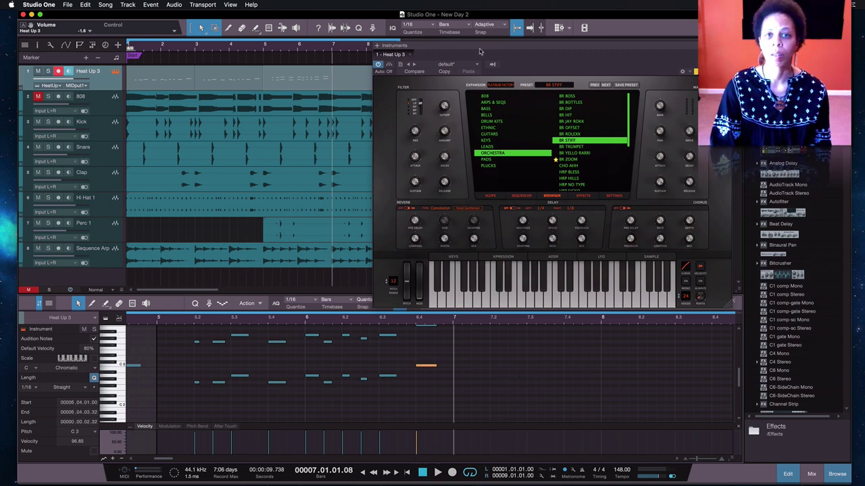
- Merge the Heat Up 3 events into one, extend it to bar 9, and bounce it to audio
drag(480, 50, 554, 111)
drag(391, 82, 331, 87)
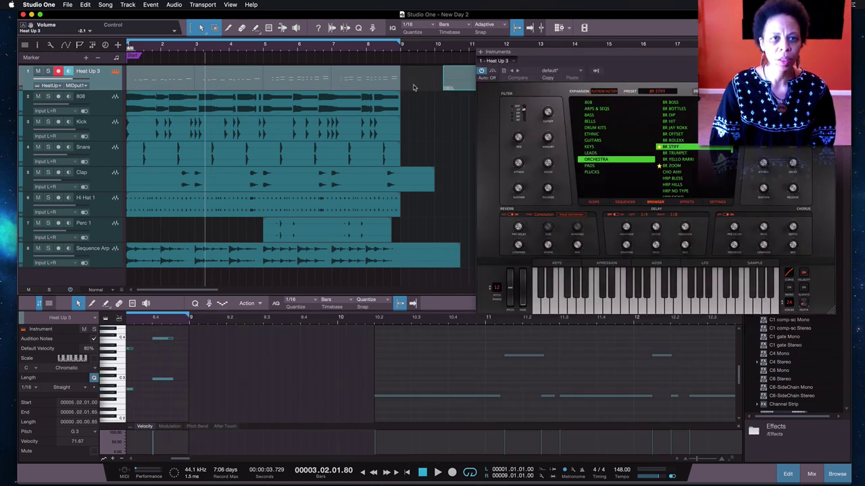
click(288, 92)
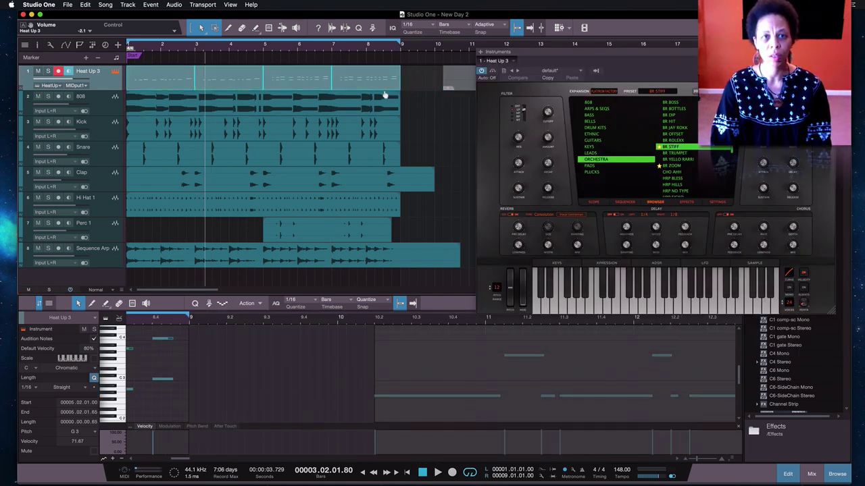
key(g)
drag(400, 80, 408, 80)
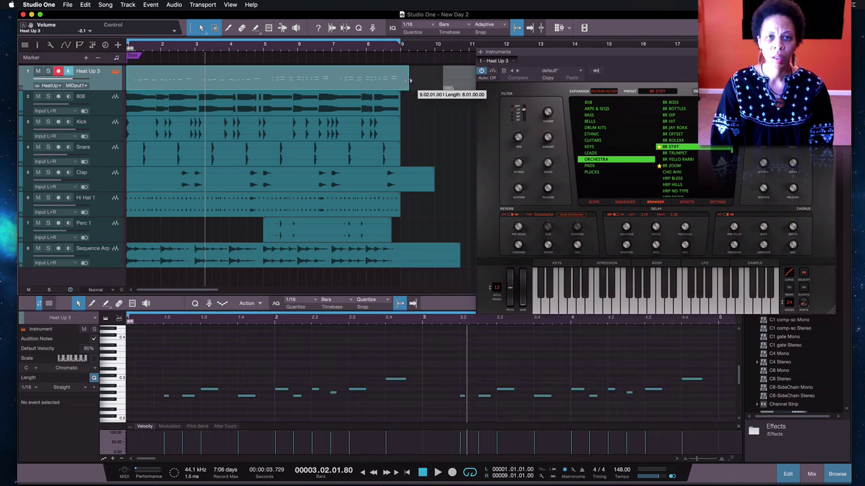
key(ctrl+b)
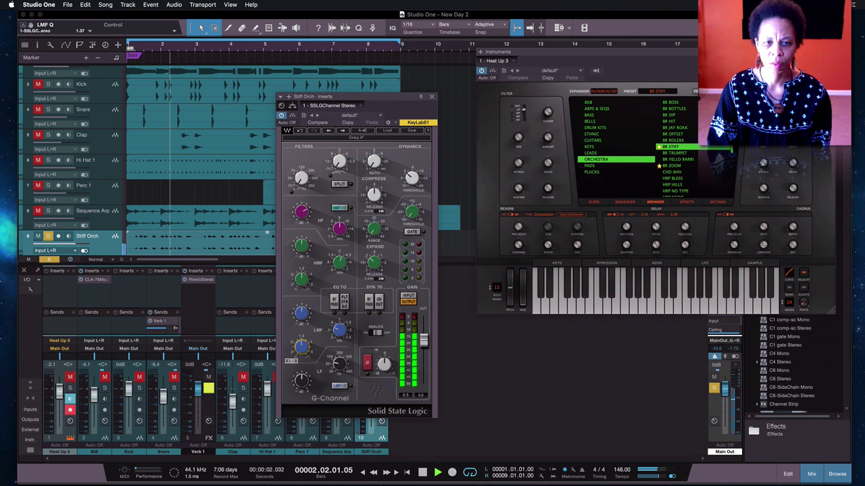
- Narrow the LMF Q and trim the HMF gain in Stiff Orch's SSL G-Channel, then zoom out
drag(301, 346, 302, 329)
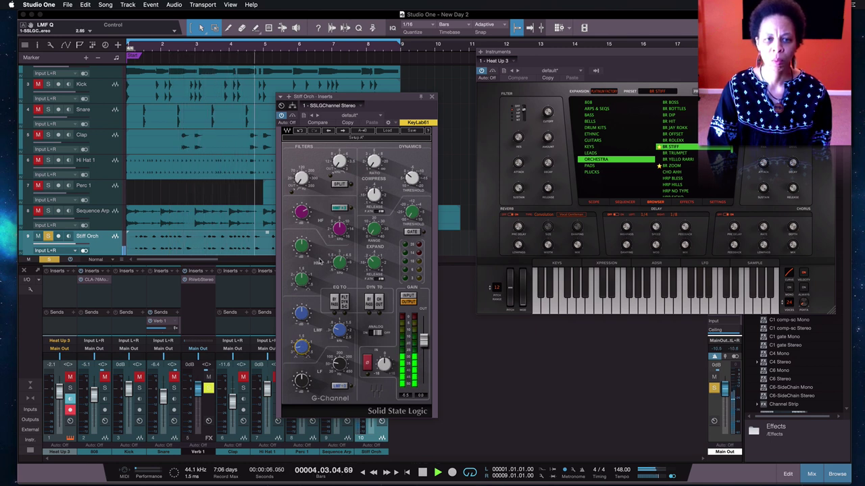
drag(301, 245, 302, 246)
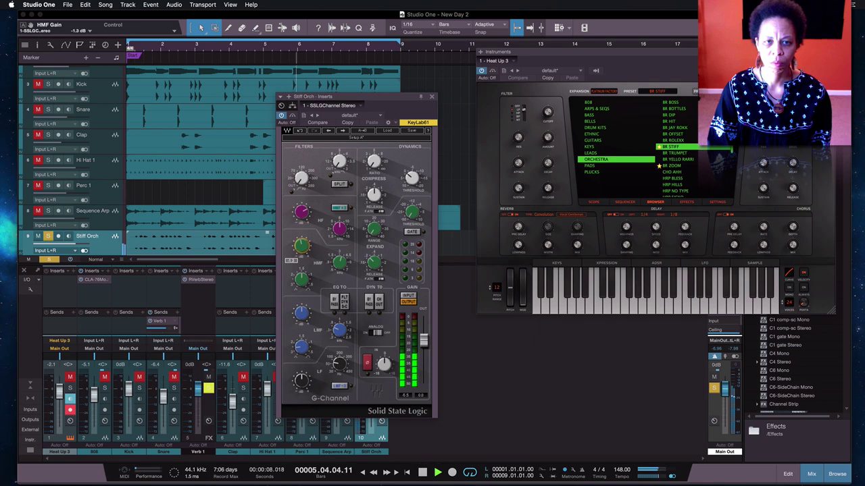
click(432, 98)
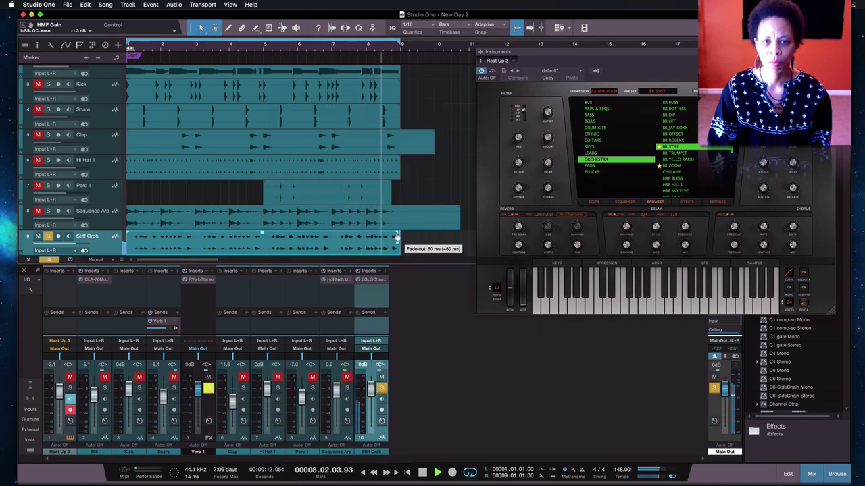
key(w)
scroll(79, 142, up, 3)
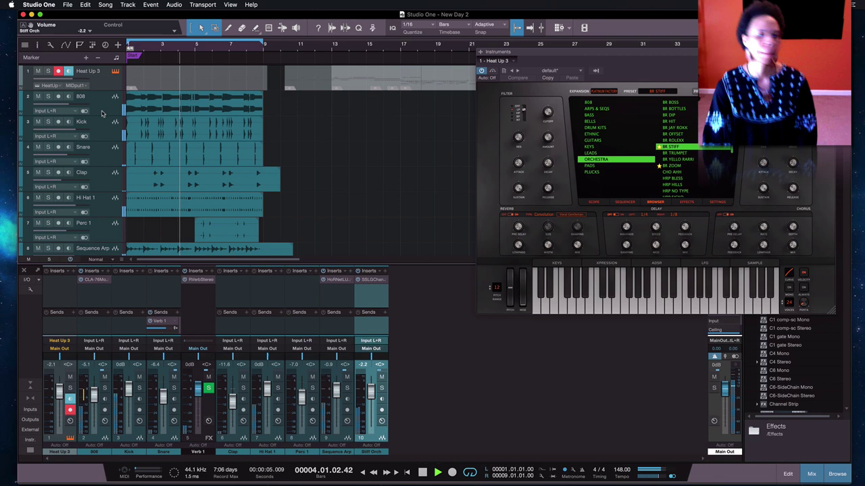
- Toggle the 808 track's mute on, off and on again, and reposition the Heat Up 3 window
click(38, 96)
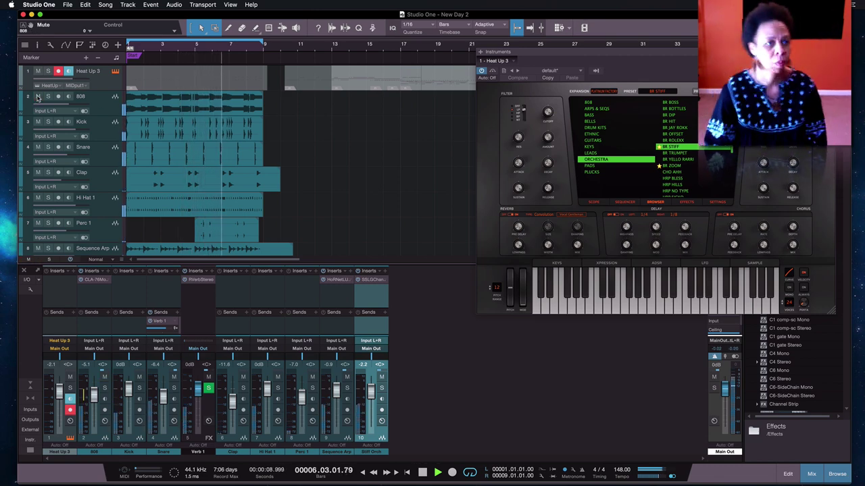
click(38, 96)
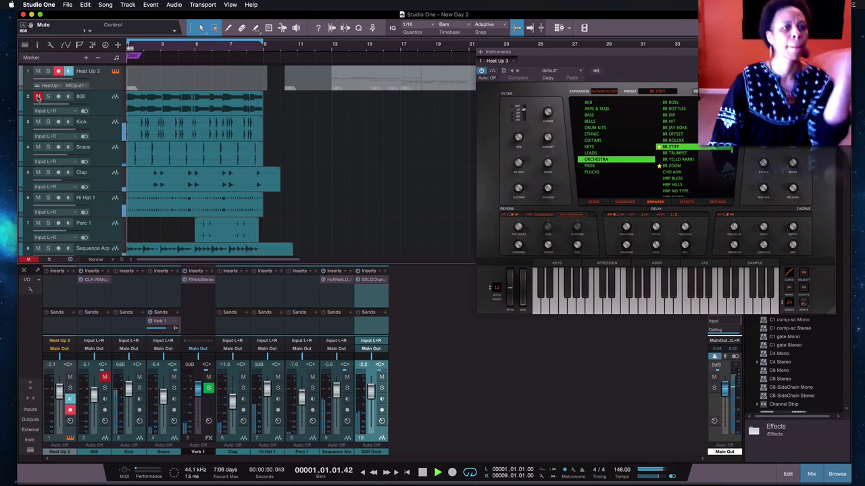
click(38, 97)
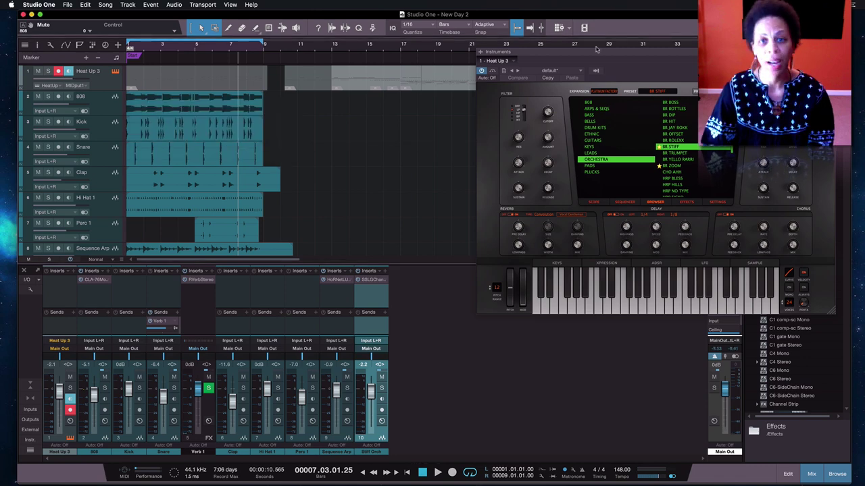
drag(581, 54, 427, 47)
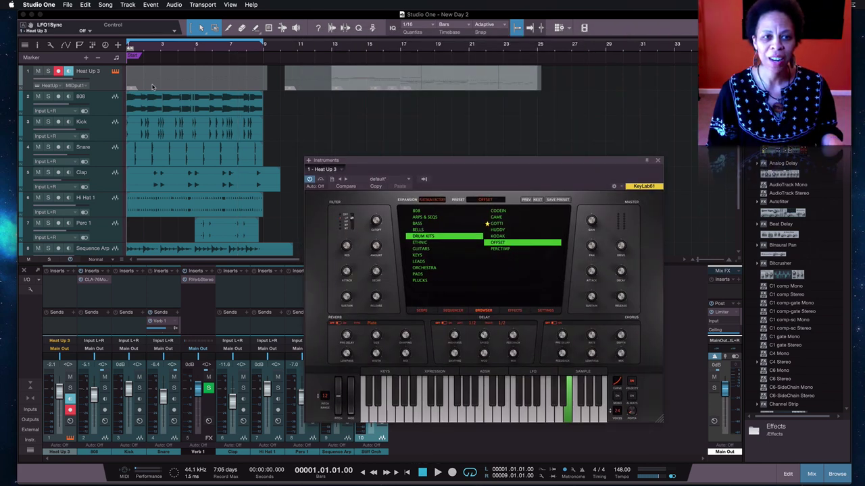
- Select the Heat Up 3 track and move its instrument window up to show more of the mixer
click(186, 86)
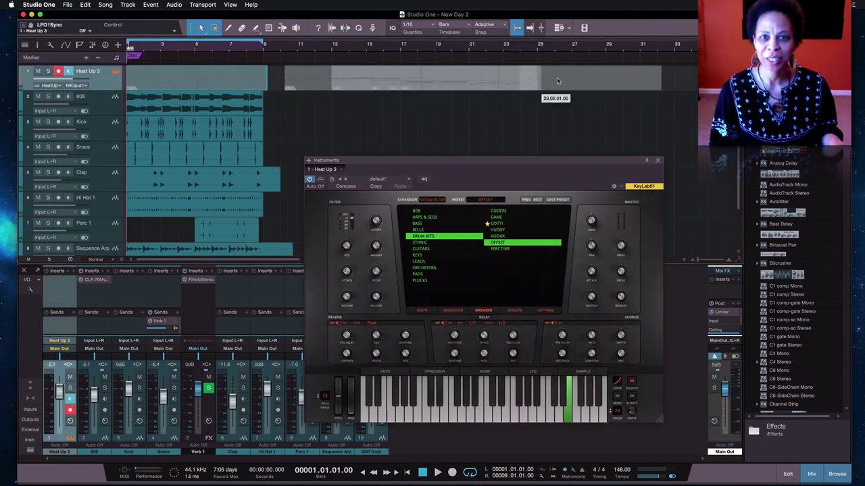
drag(406, 162, 367, 49)
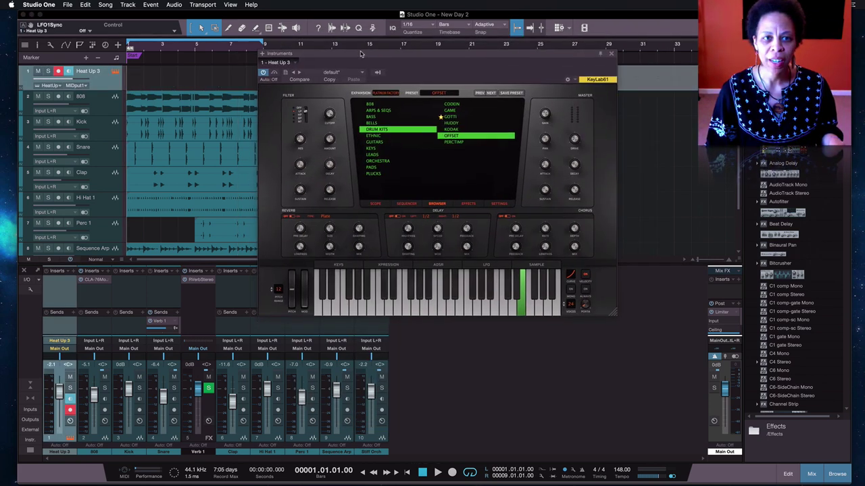